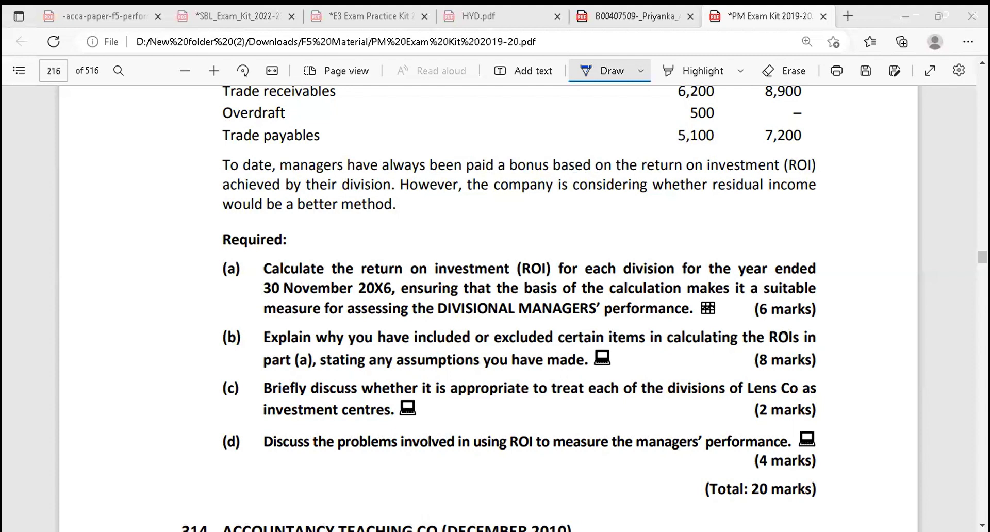
- Switch to the CPM workbook in Excel, read through the Lens Co question on Sheet3, and check the ROI formula slide in PowerPoint
{"action": "key", "text": "alt+Tab"}
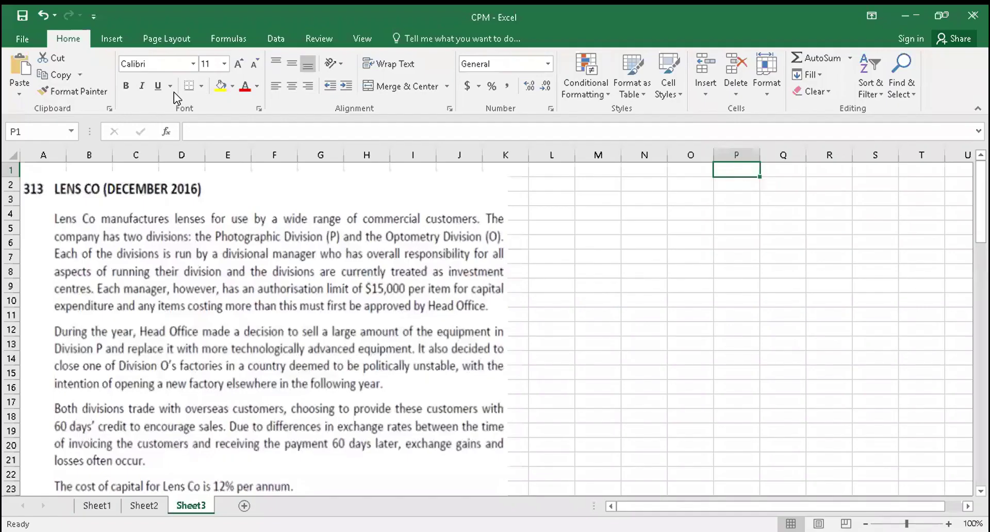
{"action": "key", "text": "alt+Tab"}
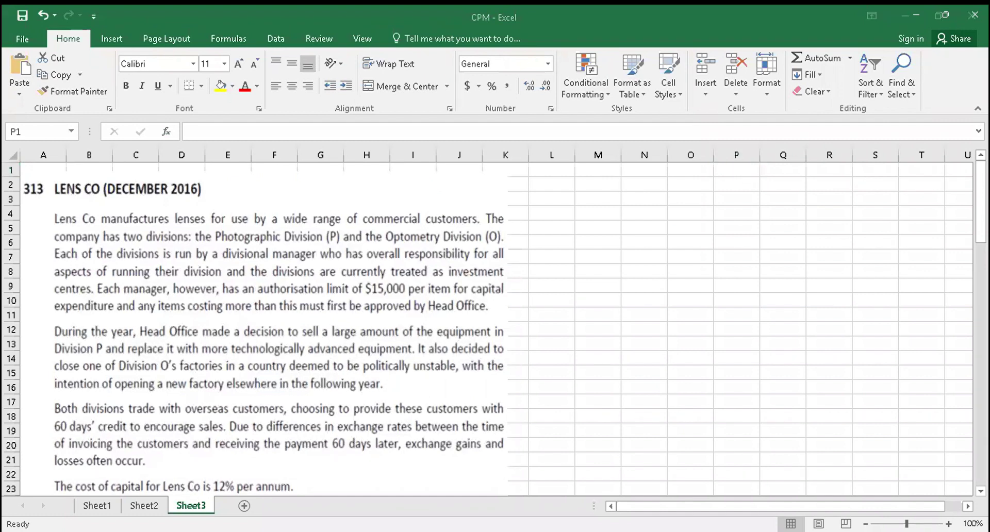
{"action": "key", "text": "alt+Tab"}
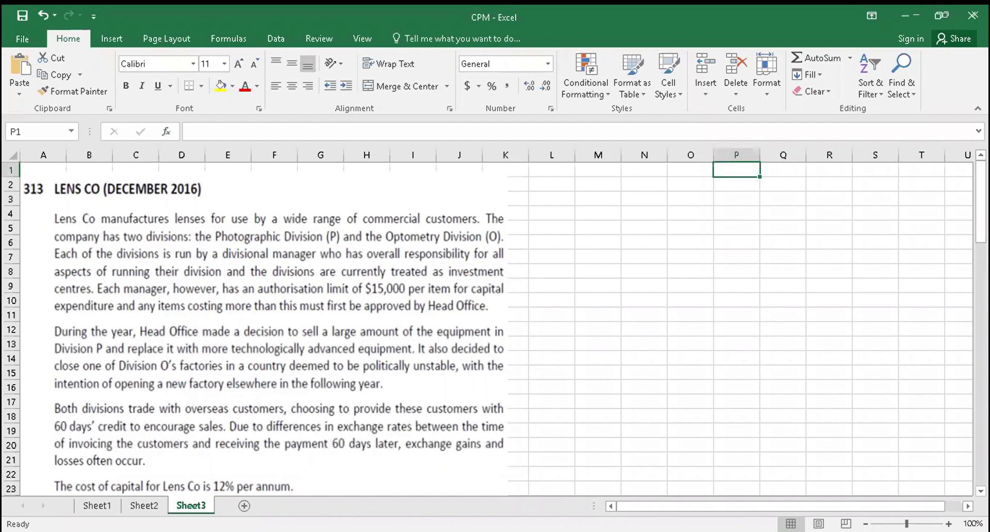
{"action": "scroll", "coordinate": [495, 325], "scroll_direction": "down", "scroll_amount": 8}
{"action": "left_click_drag", "start_coordinate": [980, 284], "coordinate": [980, 390]}
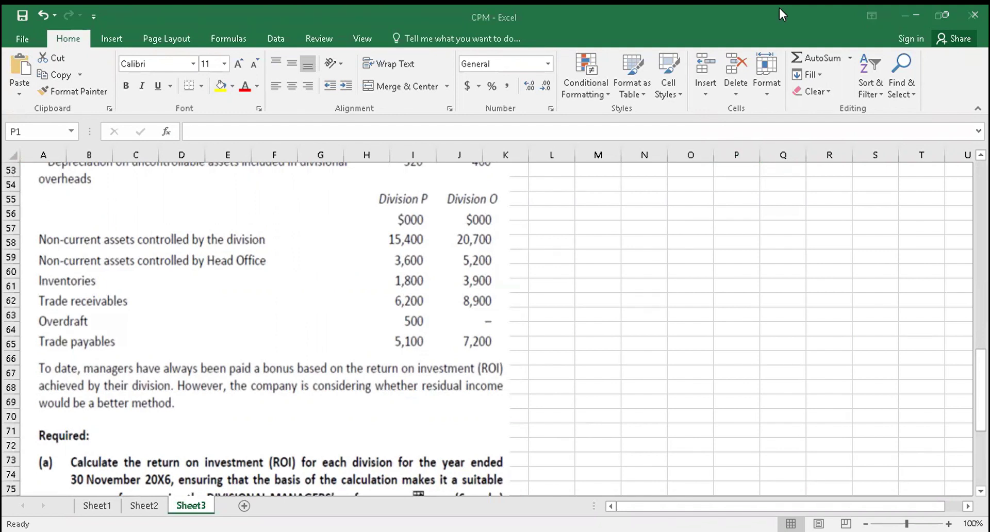
{"action": "key", "text": "alt+Tab"}
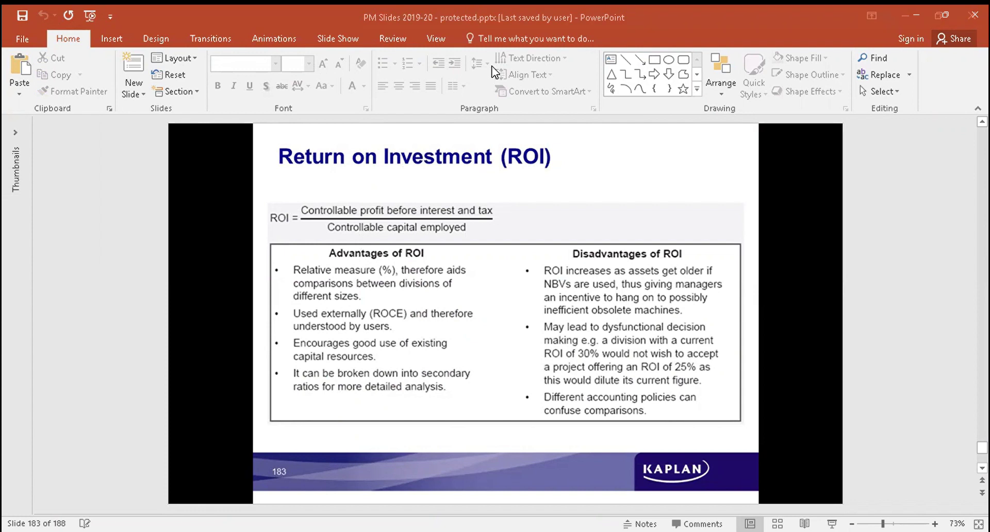
{"action": "key", "text": "alt+Tab"}
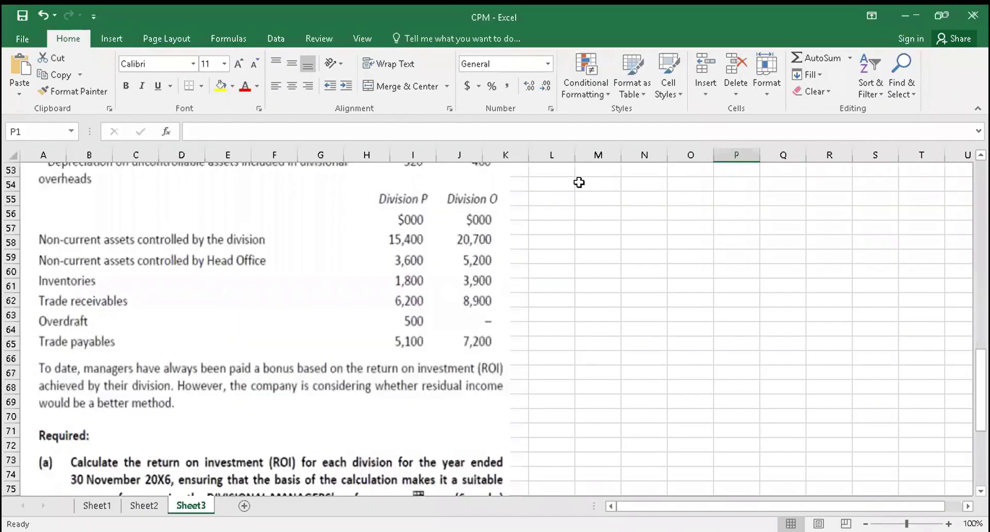
{"action": "left_click", "coordinate": [556, 169]}
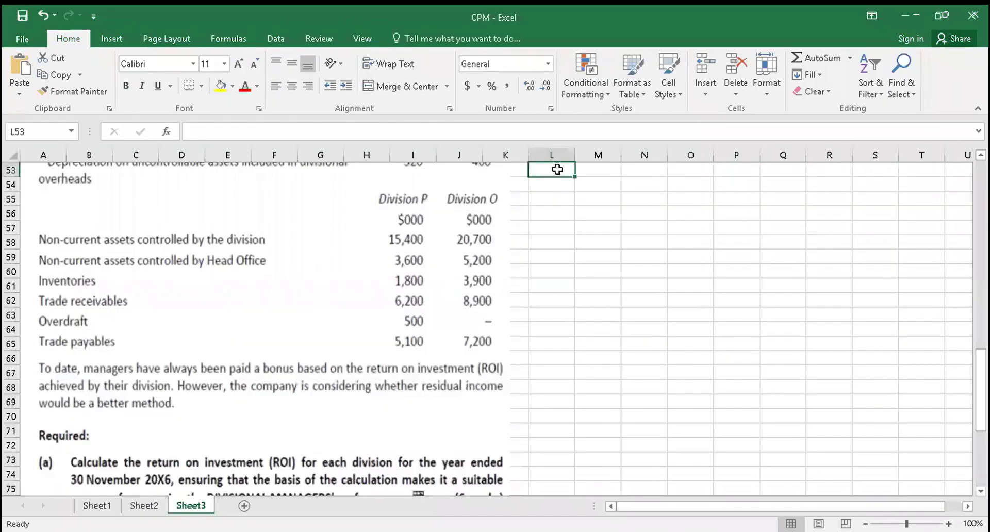
{"action": "type", "text": "("}
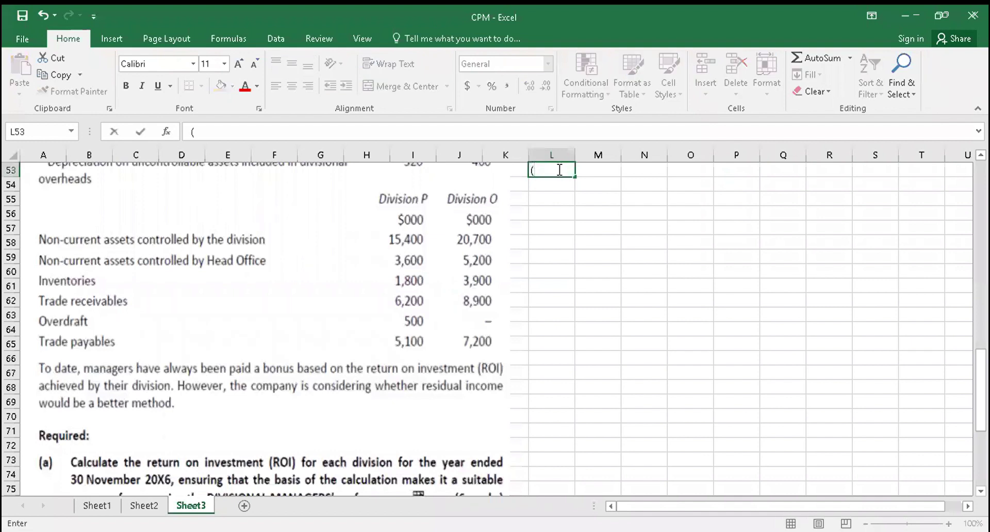
{"action": "key", "text": "BackSpace"}
- Enter the label "(a) ROI =" in cell L29, beside the Revenue line of the question
{"action": "key", "text": "Up"}
{"action": "key", "text": "Up"}
{"action": "key", "text": "Up"}
{"action": "key", "text": "Up"}
{"action": "key", "text": "Up"}
{"action": "key", "text": "Up"}
{"action": "key", "text": "Up"}
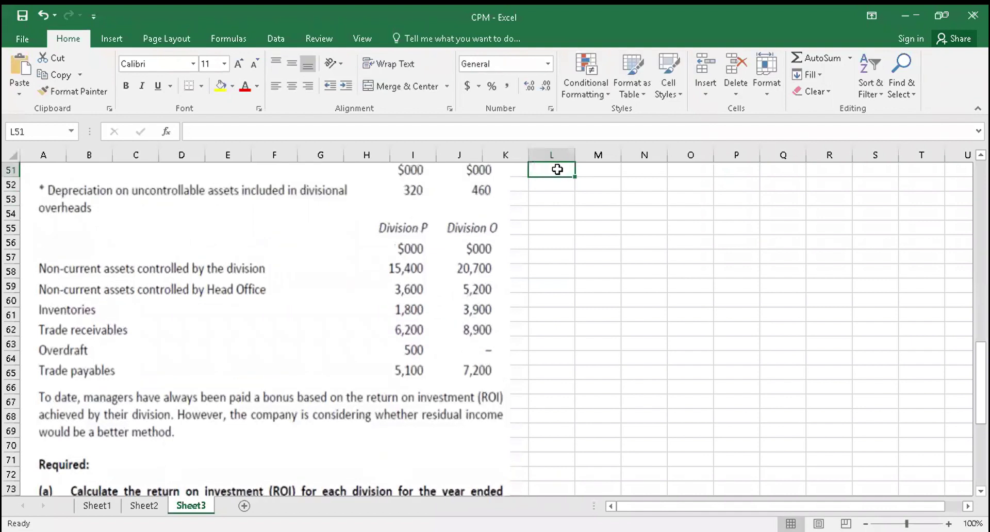
{"action": "key", "text": "Up"}
{"action": "key", "text": "Up"}
{"action": "key", "text": "Up"}
{"action": "key", "text": "Up"}
{"action": "key", "text": "Up"}
{"action": "key", "text": "Up"}
{"action": "key", "text": "Up"}
{"action": "key", "text": "Up"}
{"action": "key", "text": "Up"}
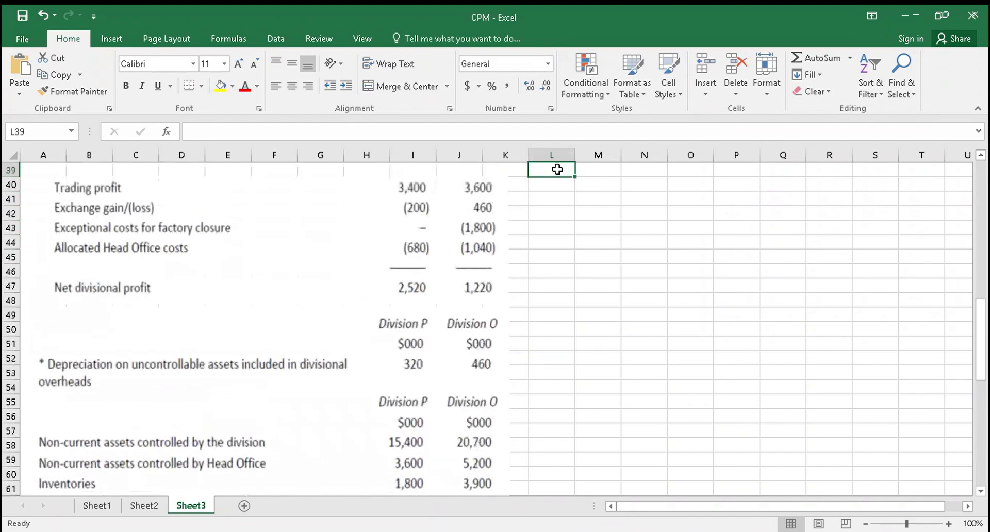
{"action": "key", "text": "Up"}
{"action": "key", "text": "Up"}
{"action": "key", "text": "Up"}
{"action": "key", "text": "Up"}
{"action": "key", "text": "Up"}
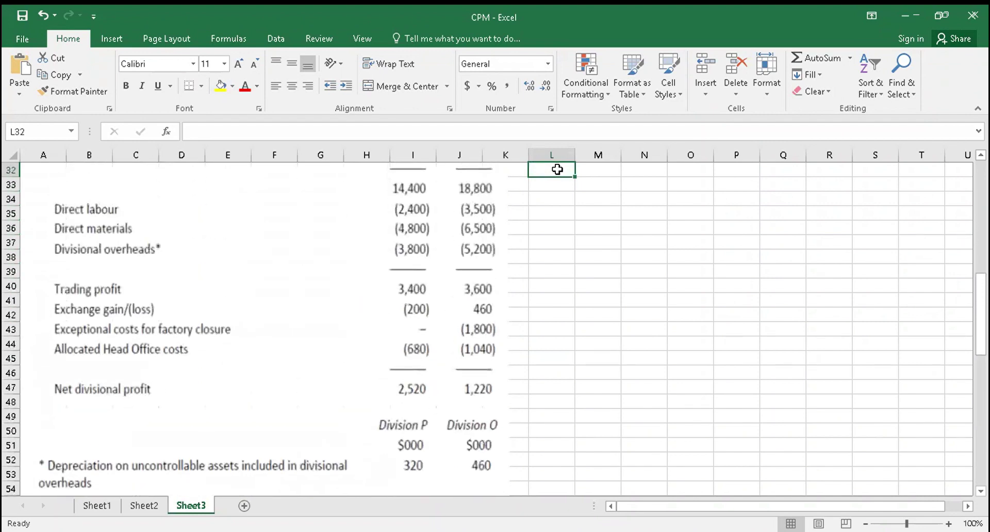
{"action": "key", "text": "Up"}
{"action": "key", "text": "Up"}
{"action": "key", "text": "Up"}
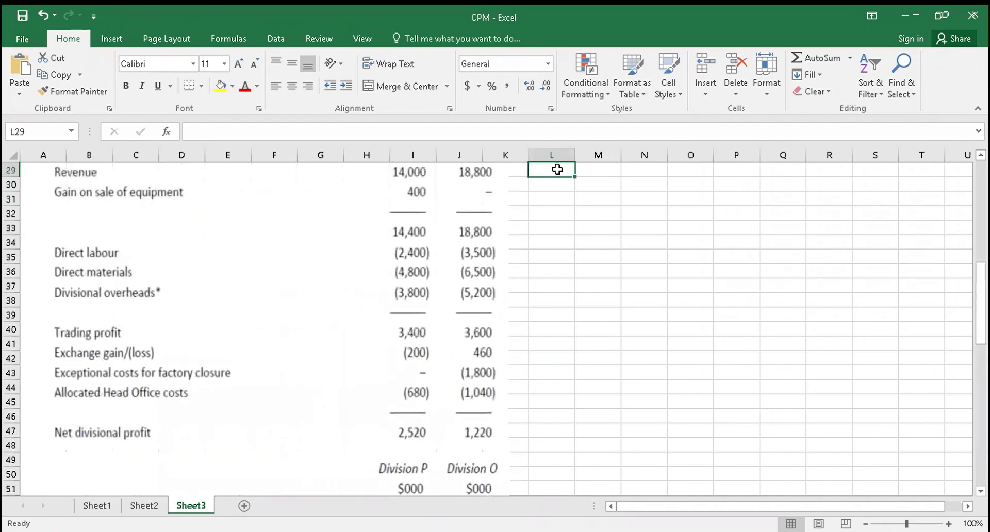
{"action": "type", "text": "(a)"}
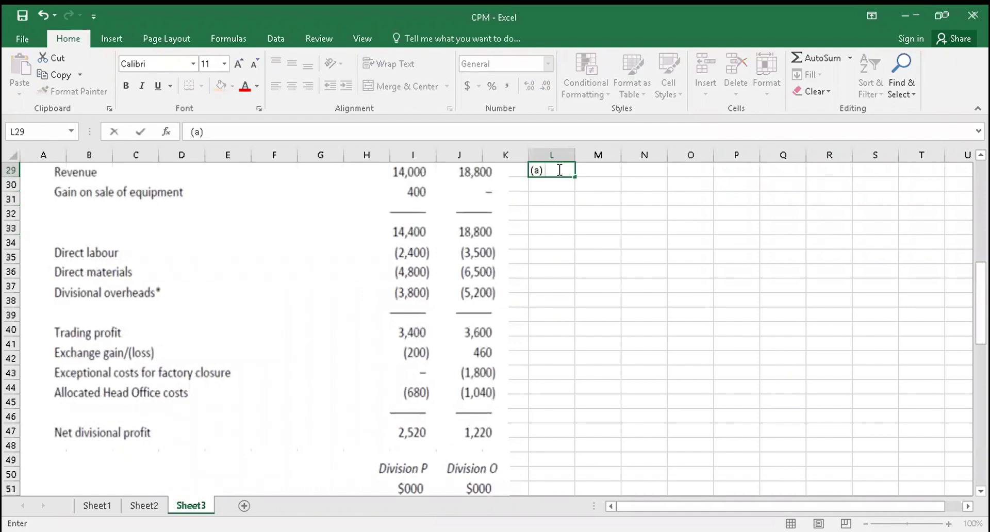
{"action": "type", "text": " ROI ="}
{"action": "key", "text": "Tab"}
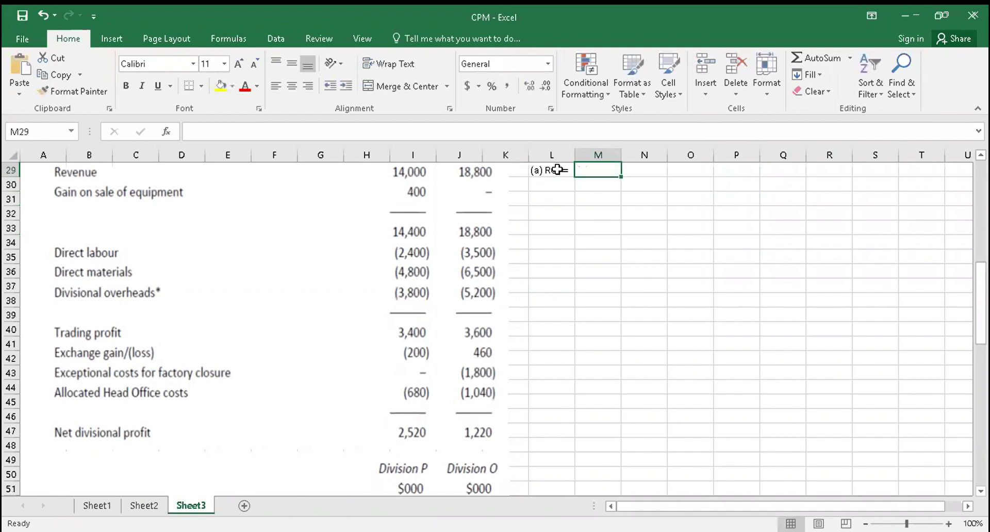
- Enter "Controllable profit before interest and taxes" in M29 as the numerator and underline the text
{"action": "type", "text": "Controllable profit before interest and taxes"}
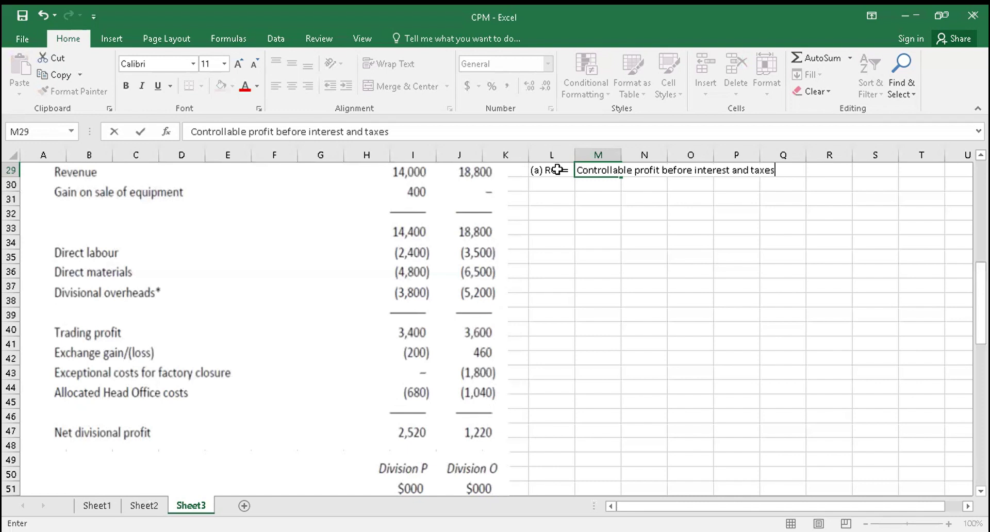
{"action": "key", "text": "Return"}
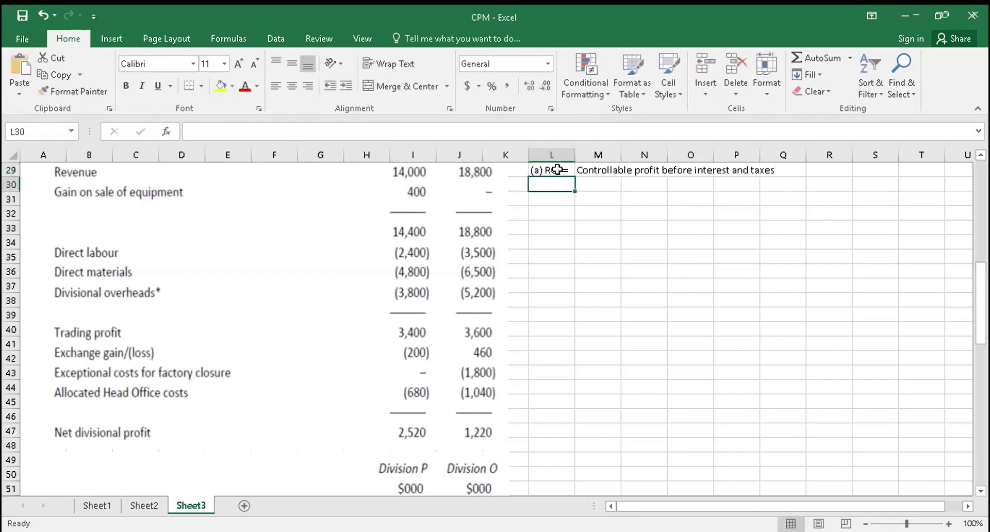
{"action": "left_click", "coordinate": [598, 170]}
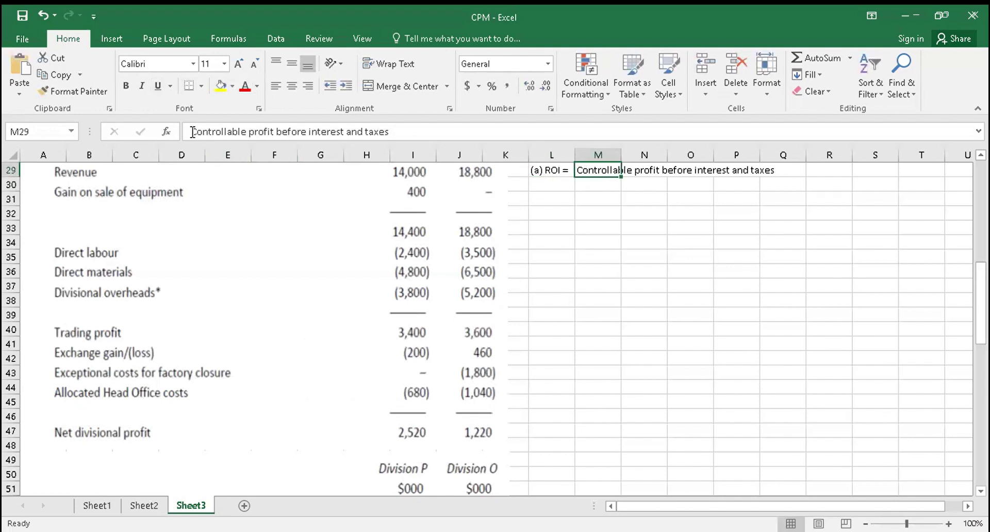
{"action": "left_click_drag", "start_coordinate": [189, 131], "coordinate": [389, 148]}
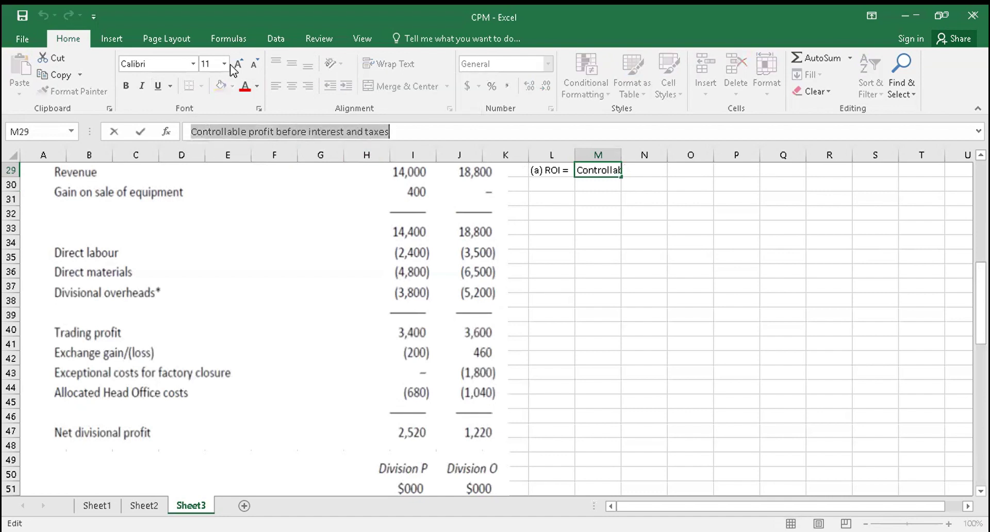
{"action": "left_click", "coordinate": [158, 86]}
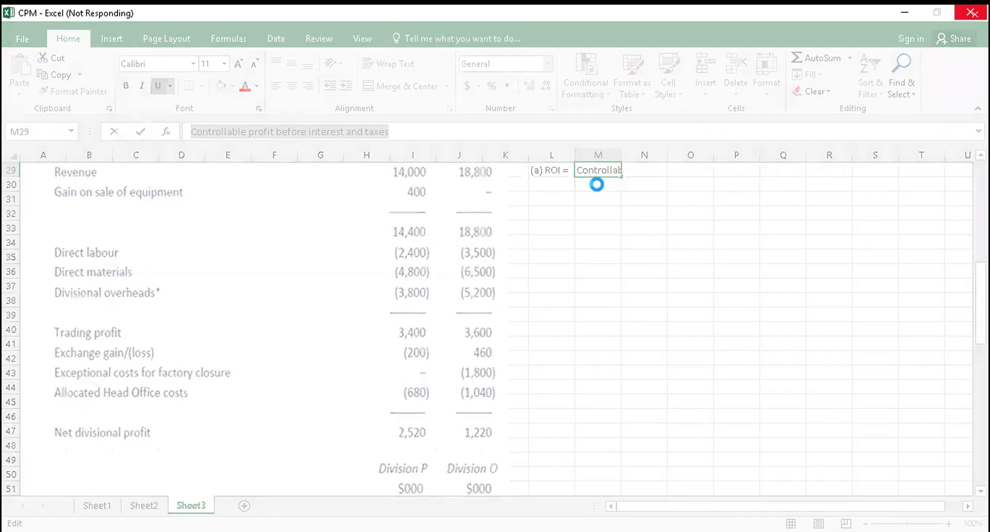
{"action": "key", "text": "Return"}
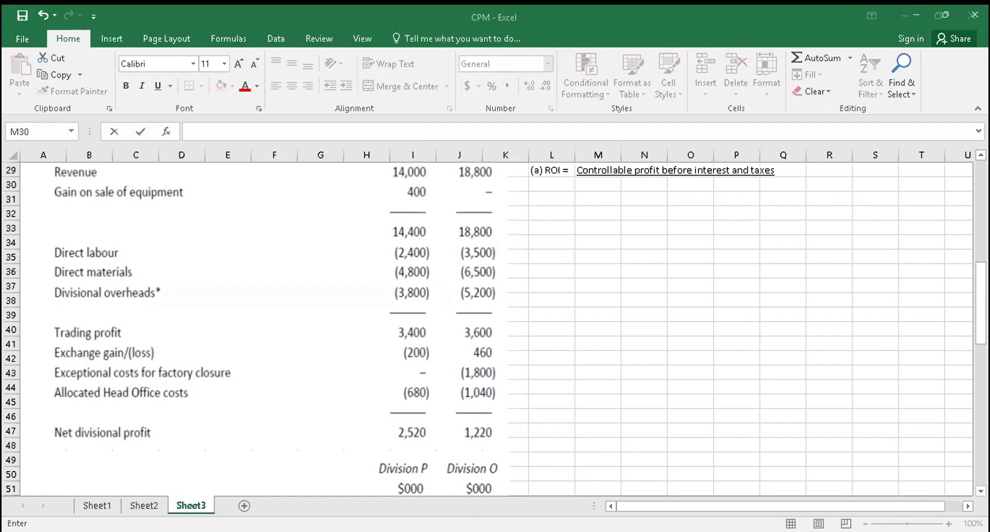
- Enter the denominator "Controllable capital employed" in M30, indented beneath the underlined numerator
{"action": "type", "text": "Co"}
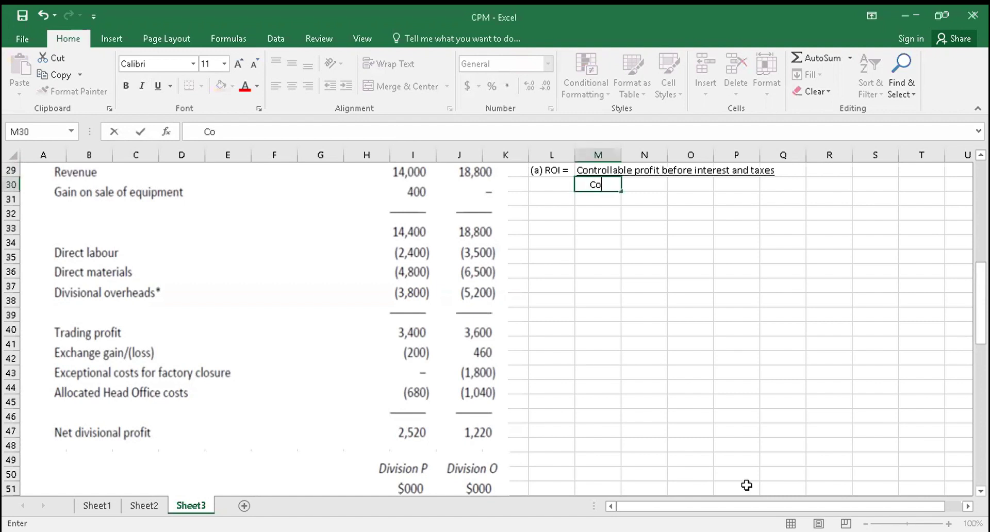
{"action": "type", "text": "ntrollabl"}
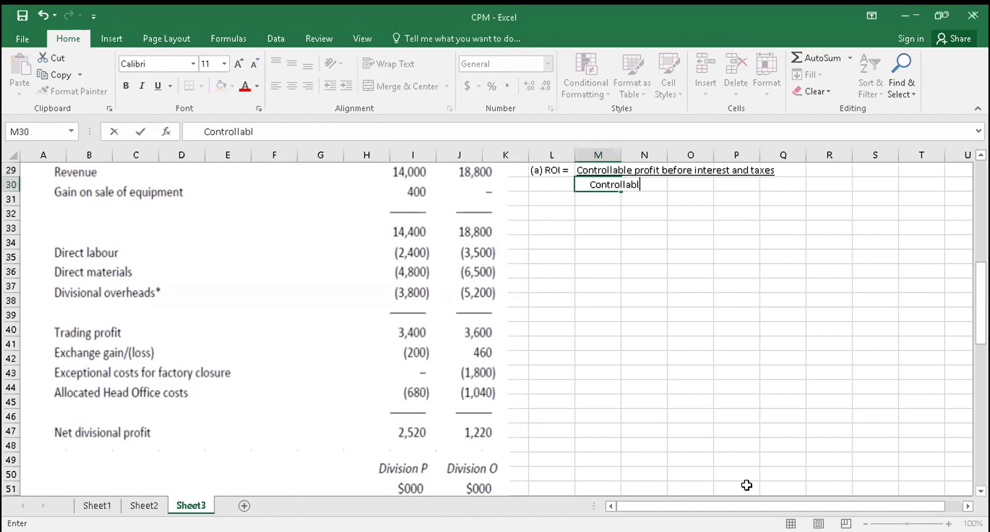
{"action": "type", "text": "e capital employed"}
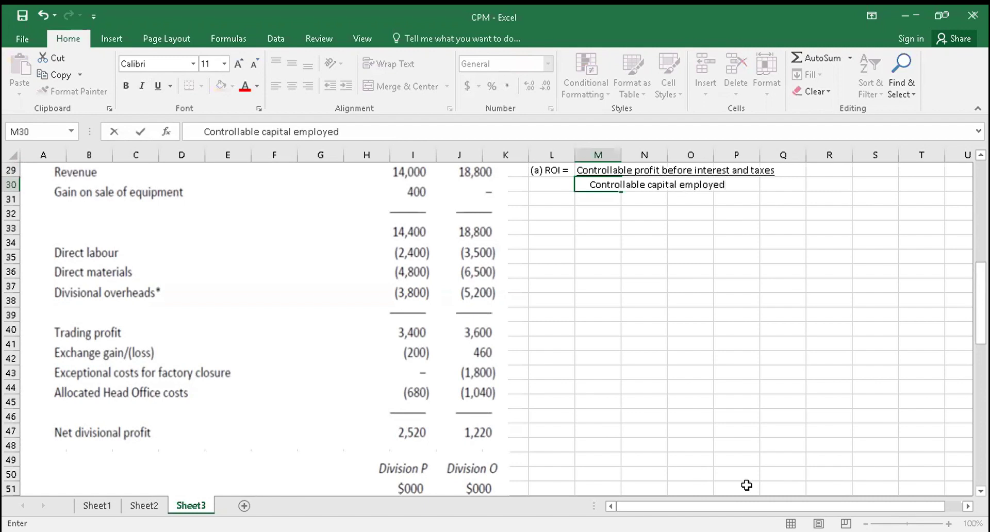
{"action": "key", "text": "Return"}
{"action": "key", "text": "Return"}
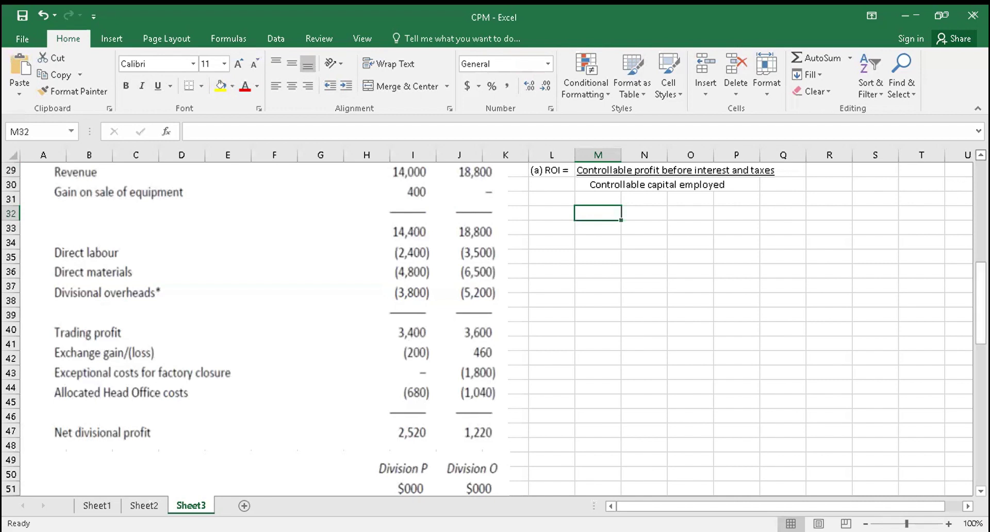
- Draw a red arrow pointing at Division P's 400 gain on sale of equipment
{"action": "left_click", "coordinate": [981, 155]}
{"action": "left_click", "coordinate": [980, 155]}
{"action": "left_click", "coordinate": [980, 155]}
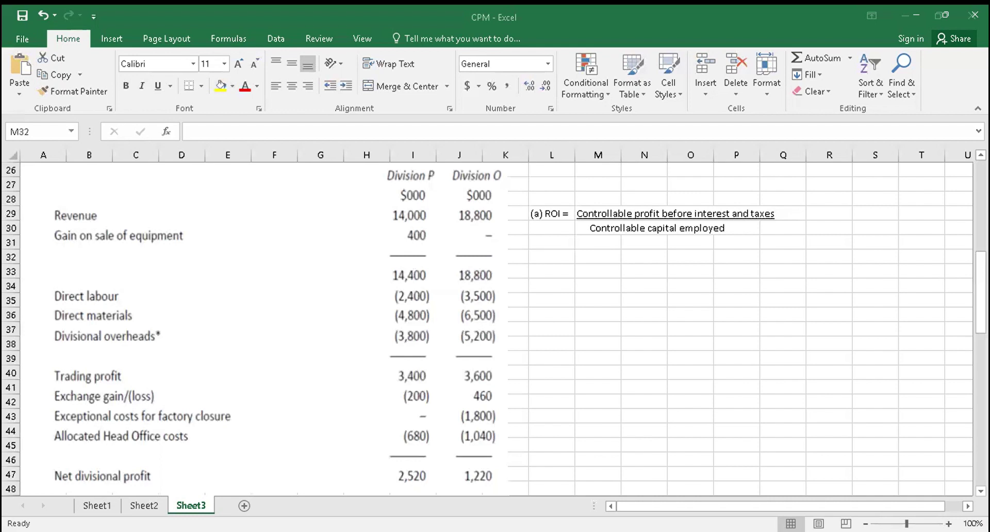
{"action": "left_click", "coordinate": [539, 125]}
{"action": "mouse_move", "coordinate": [377, 240]}
{"action": "left_mouse_down"}
{"action": "mouse_move", "coordinate": [402, 238]}
{"action": "mouse_move", "coordinate": [393, 244]}
{"action": "left_mouse_up"}
{"action": "left_click", "coordinate": [598, 256]}
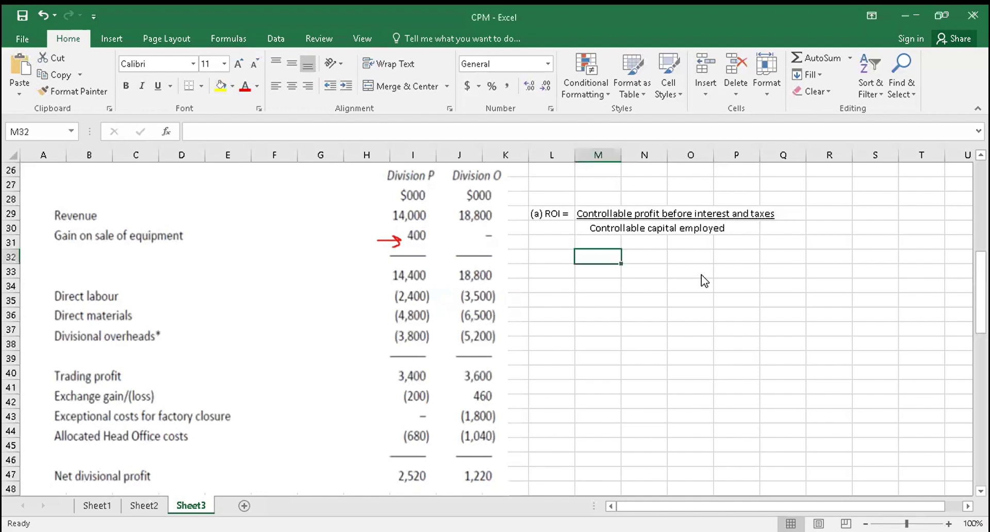
- Enter the column headings "Division P" in P32 and "Division Q" in Q32
{"action": "left_click", "coordinate": [725, 255]}
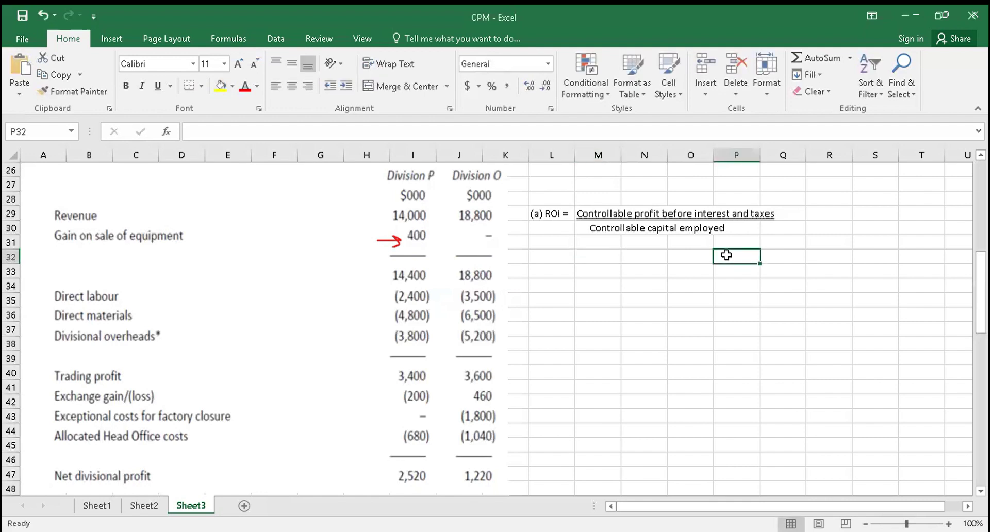
{"action": "type", "text": "Di"}
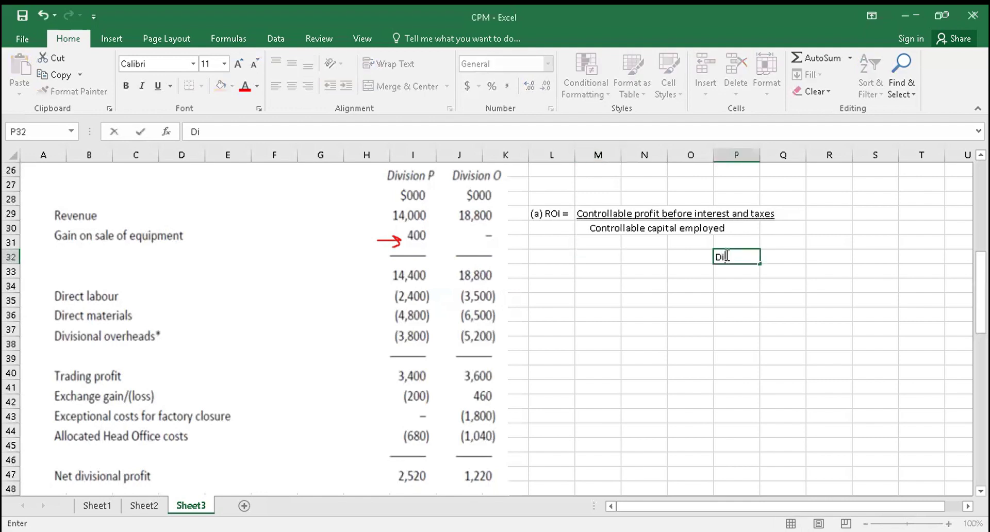
{"action": "type", "text": "vision P"}
{"action": "key", "text": "Tab"}
{"action": "type", "text": "Di"}
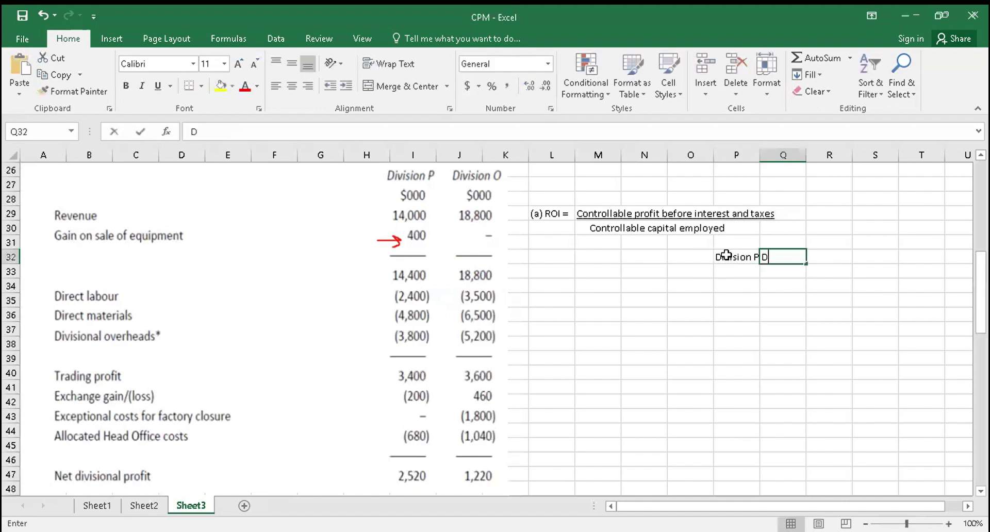
{"action": "type", "text": "v"}
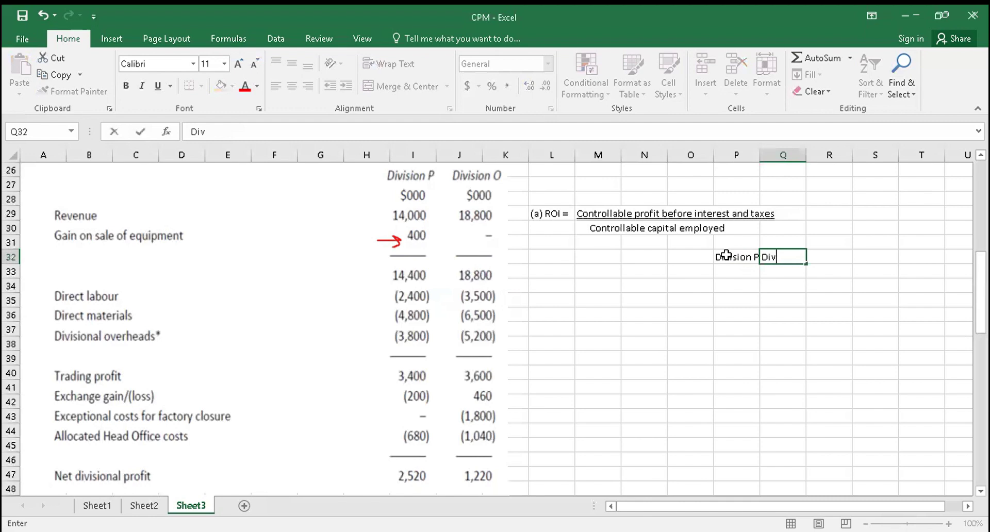
{"action": "type", "text": "ision Q"}
{"action": "key", "text": "Return"}
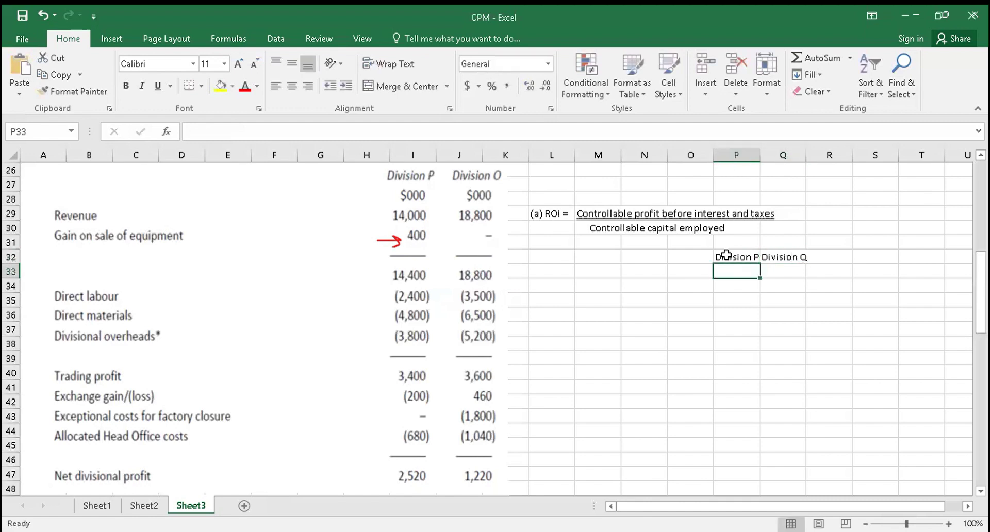
- Add a "Revenue" row in row 33 with 14,000 for Division P and 18,800 for Division Q
{"action": "left_click", "coordinate": [545, 273]}
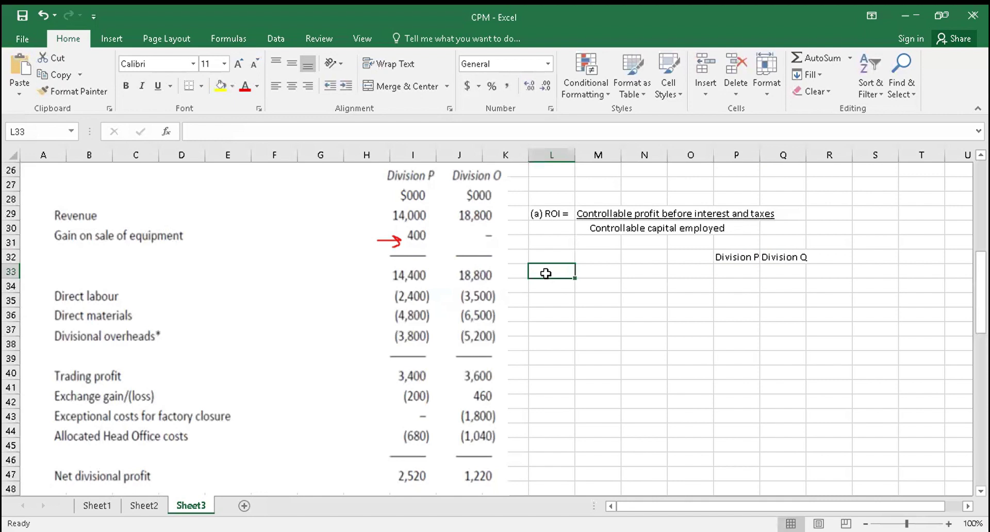
{"action": "type", "text": "Revenue"}
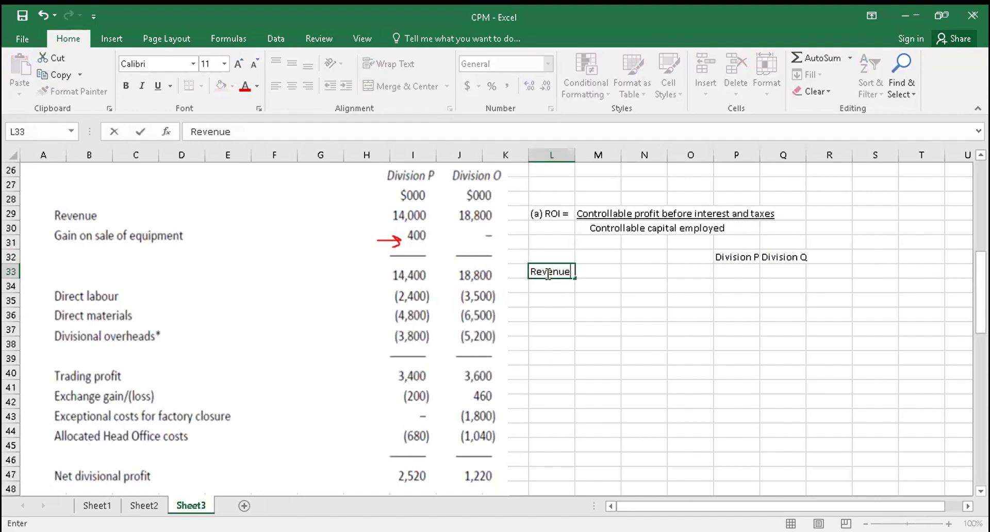
{"action": "key", "text": "Tab"}
{"action": "key", "text": "Tab"}
{"action": "key", "text": "Tab"}
{"action": "key", "text": "Tab"}
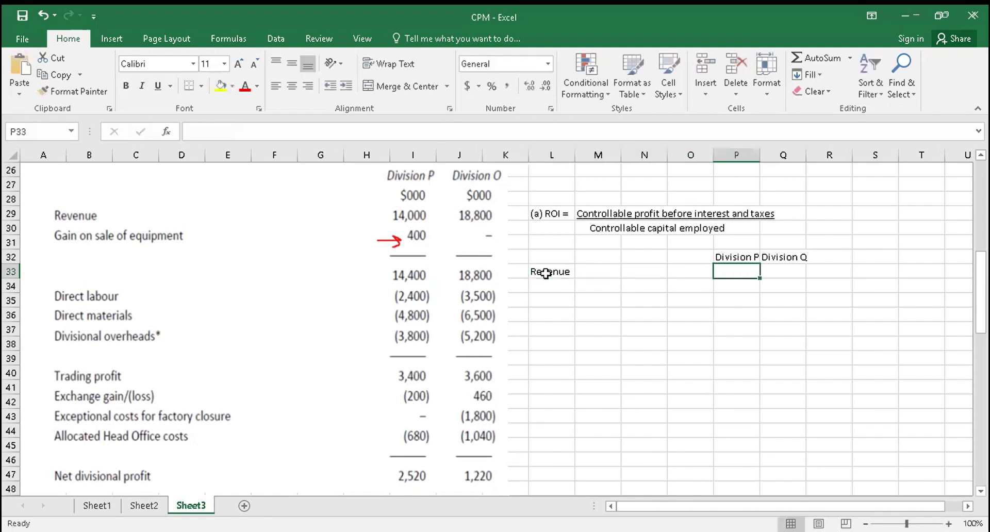
{"action": "type", "text": "14"}
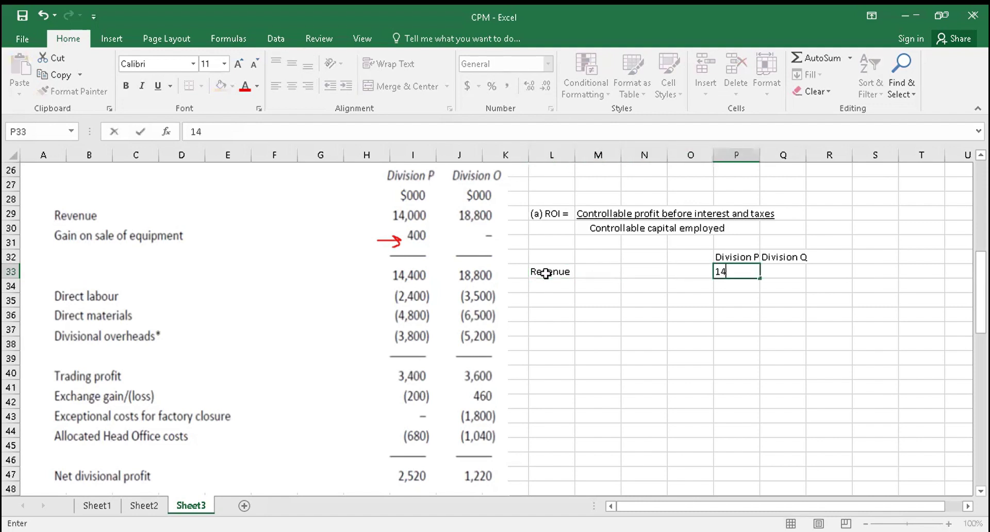
{"action": "type", "text": ",000"}
{"action": "key", "text": "Tab"}
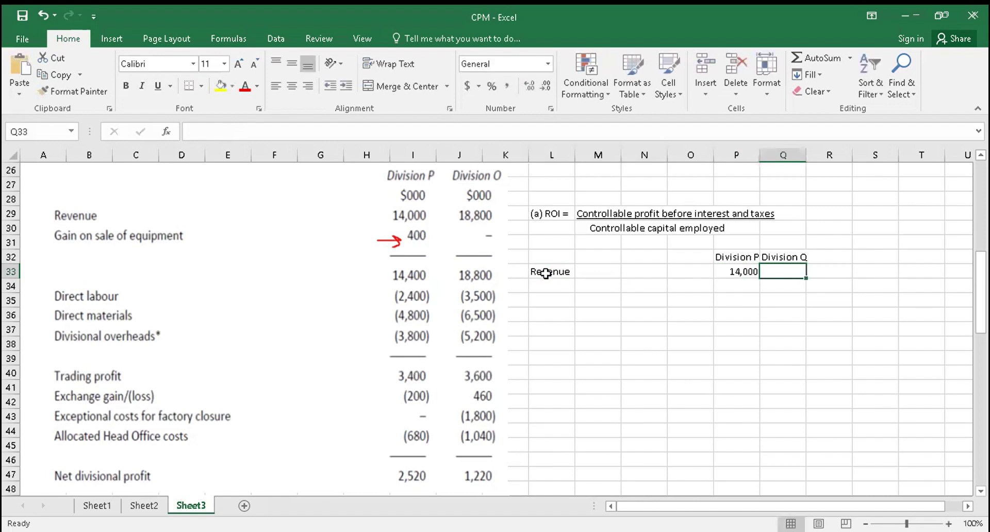
{"action": "type", "text": "18,"}
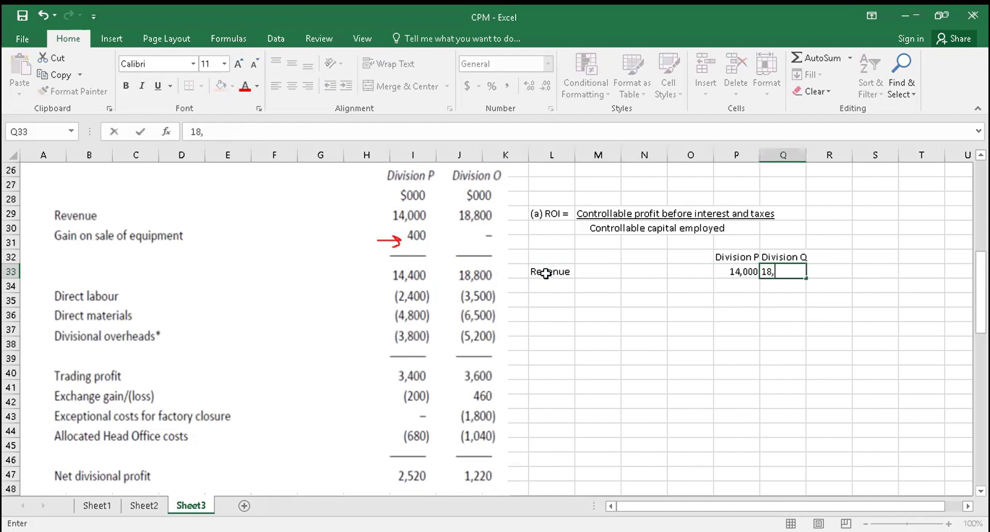
{"action": "type", "text": "800"}
{"action": "key", "text": "Return"}
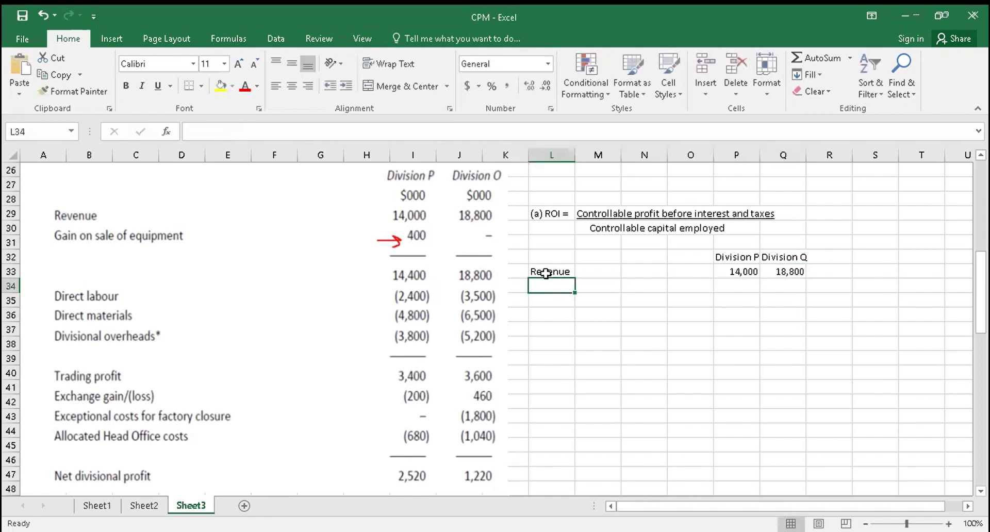
- Enter the labels "Less controllable costs:", "Direct labour" and "Direct materials" in L34 to L36
{"action": "type", "text": "Less"}
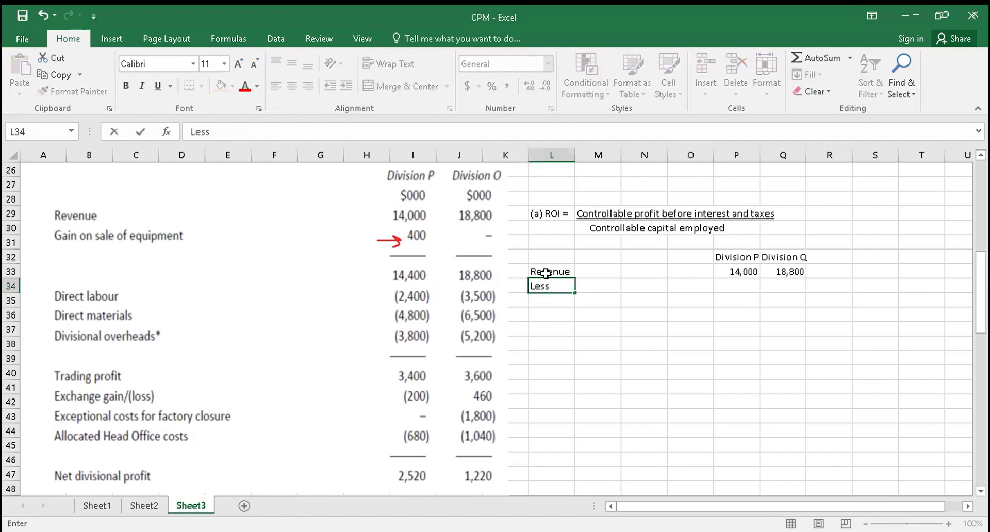
{"action": "type", "text": " controllable"}
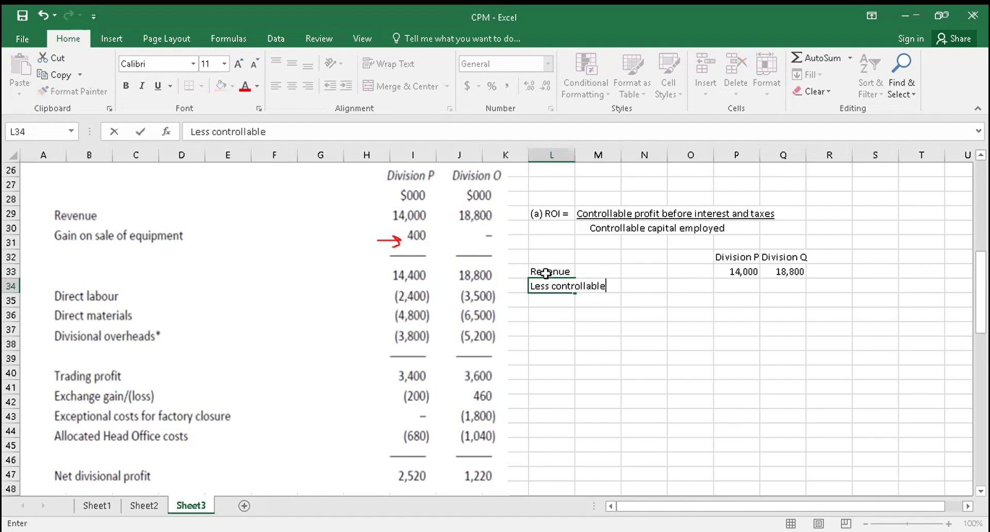
{"action": "type", "text": " costs:"}
{"action": "key", "text": "Return"}
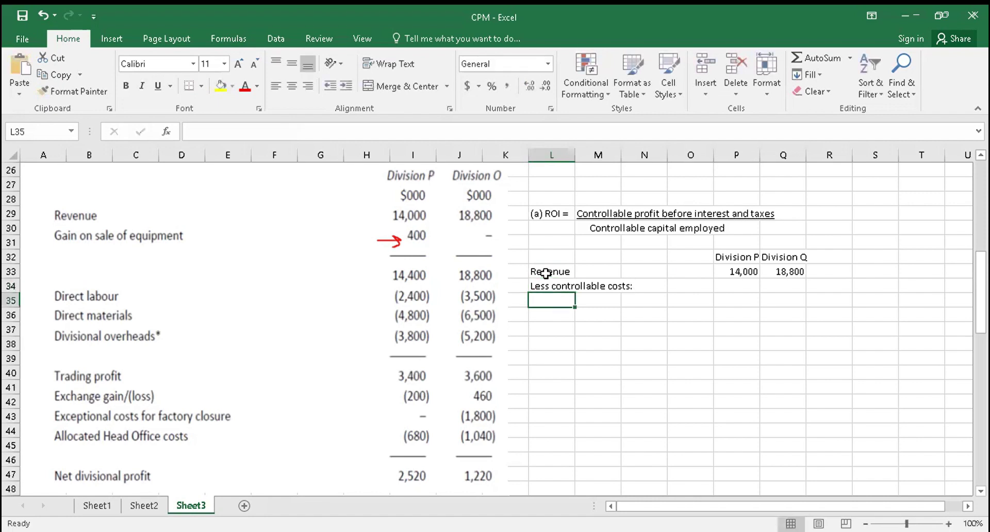
{"action": "type", "text": "Direct labour"}
{"action": "key", "text": "Return"}
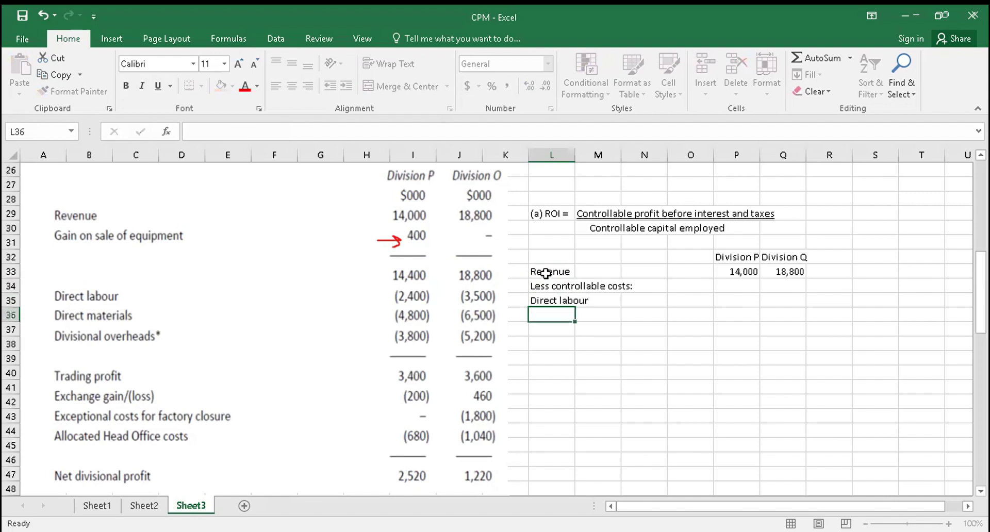
{"action": "type", "text": "Direct mate"}
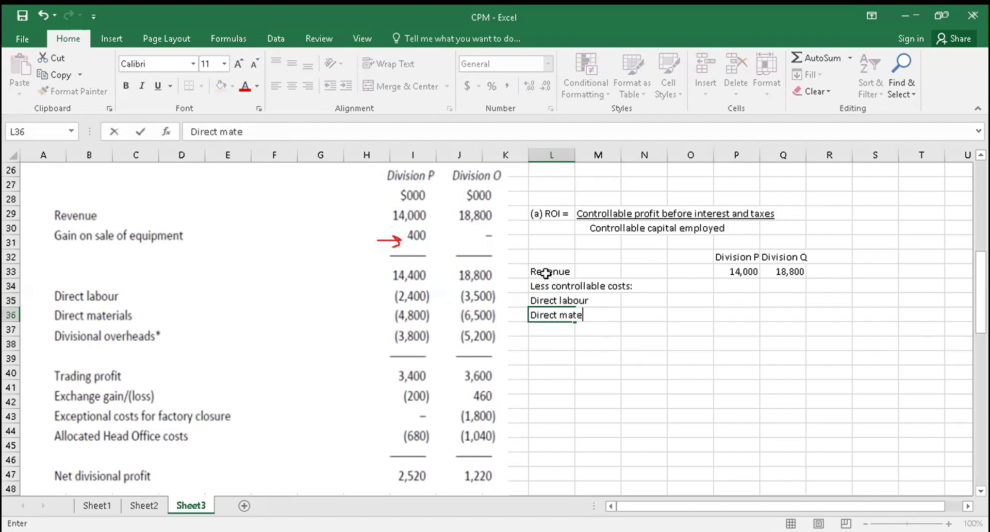
{"action": "type", "text": "rials"}
{"action": "key", "text": "Return"}
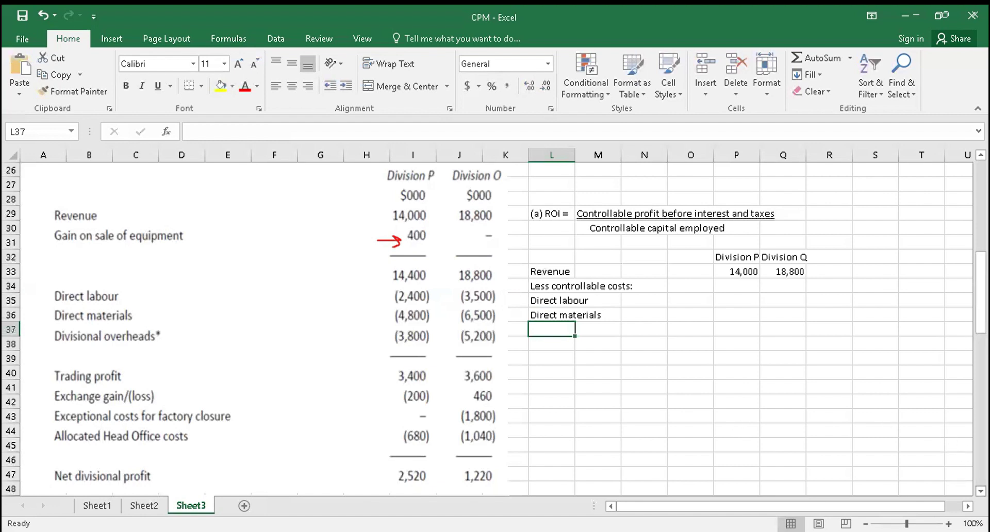
- Enter the direct labour costs as negatives in row 35: -2,400 for Division P and -3,500 for Division Q
{"action": "scroll", "coordinate": [390, 240], "scroll_direction": "down", "scroll_amount": 2}
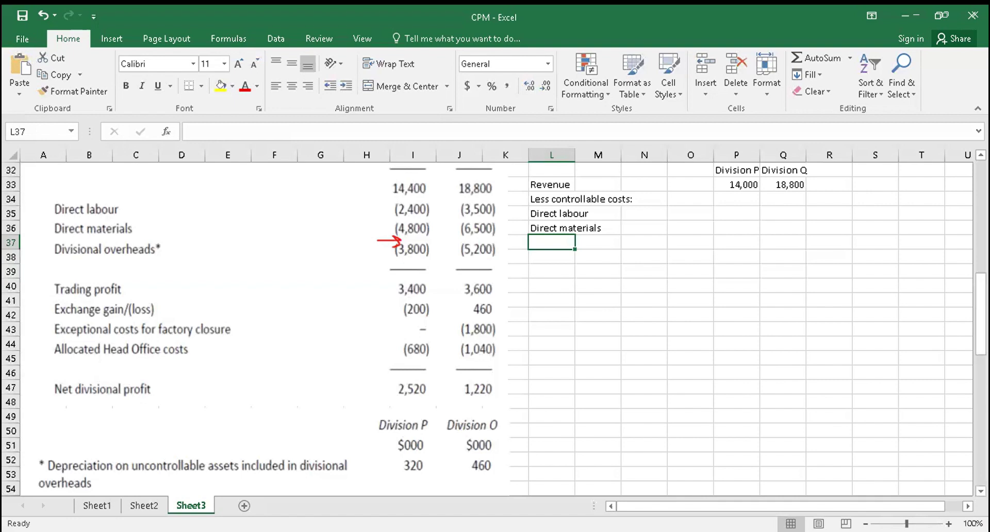
{"action": "left_click", "coordinate": [727, 213]}
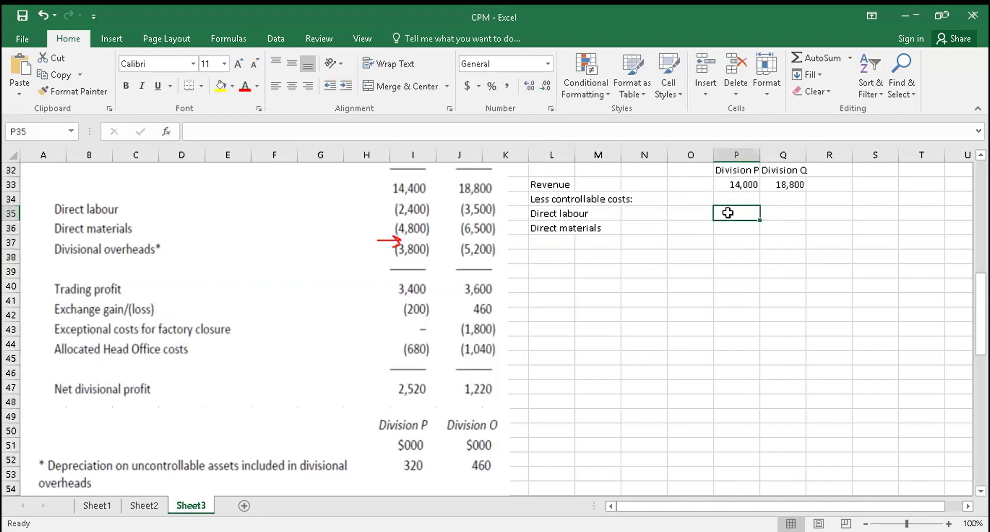
{"action": "type", "text": "-"}
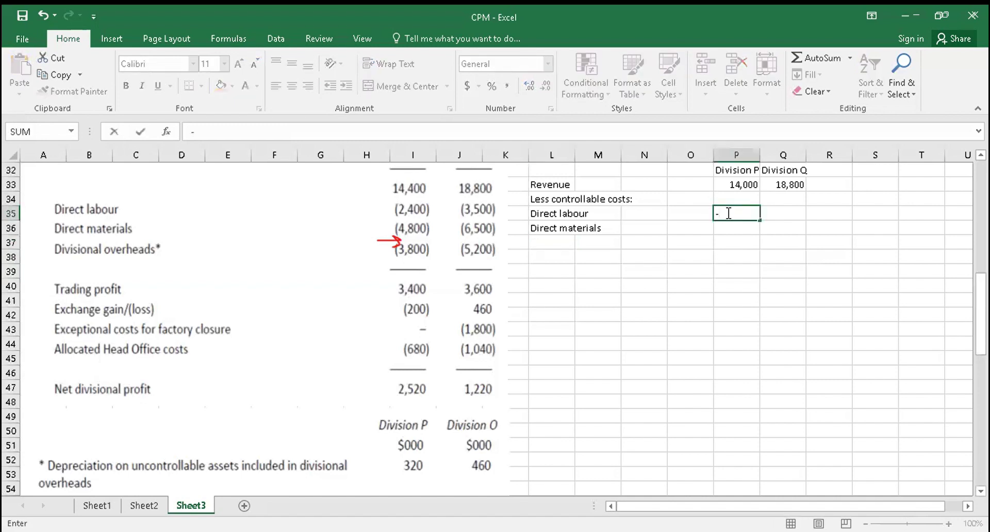
{"action": "type", "text": "2,400"}
{"action": "key", "text": "Tab"}
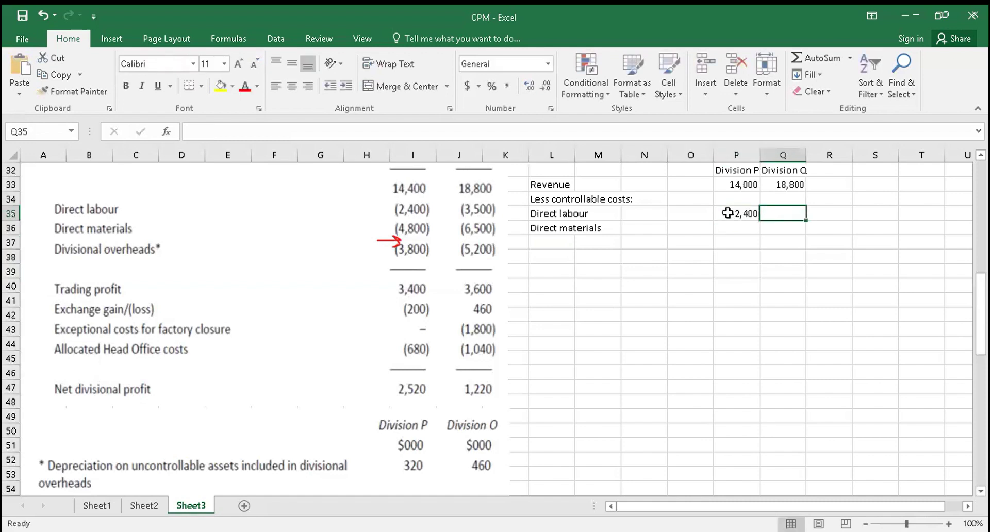
{"action": "type", "text": "-3,500"}
{"action": "key", "text": "Return"}
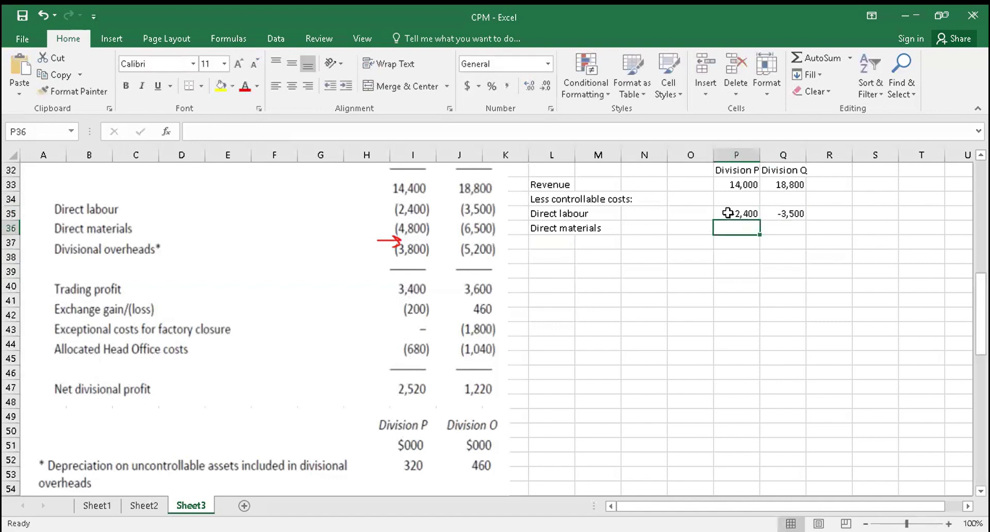
- Enter the direct materials costs as negatives in row 36: -4,800 for Division P and -6,500 for Division Q
{"action": "type", "text": "-"}
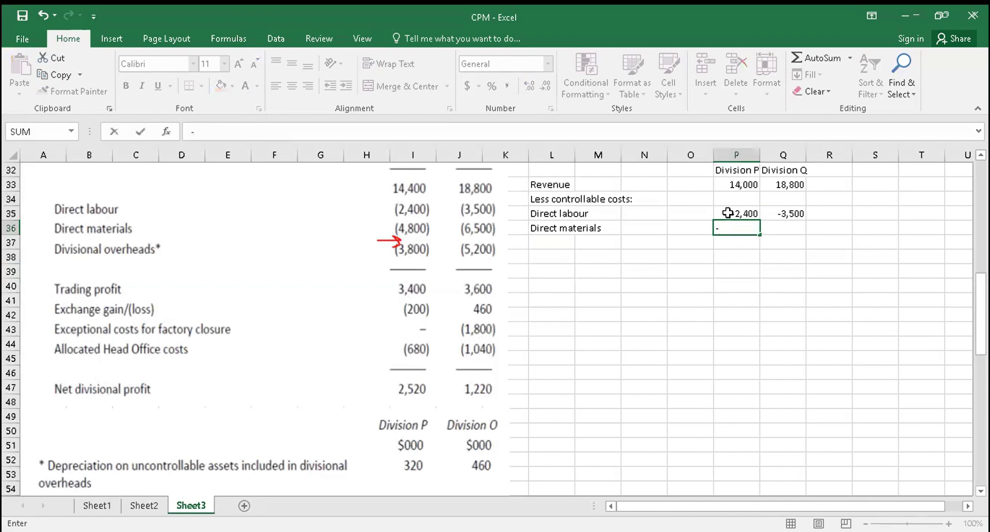
{"action": "type", "text": "4,800"}
{"action": "key", "text": "Tab"}
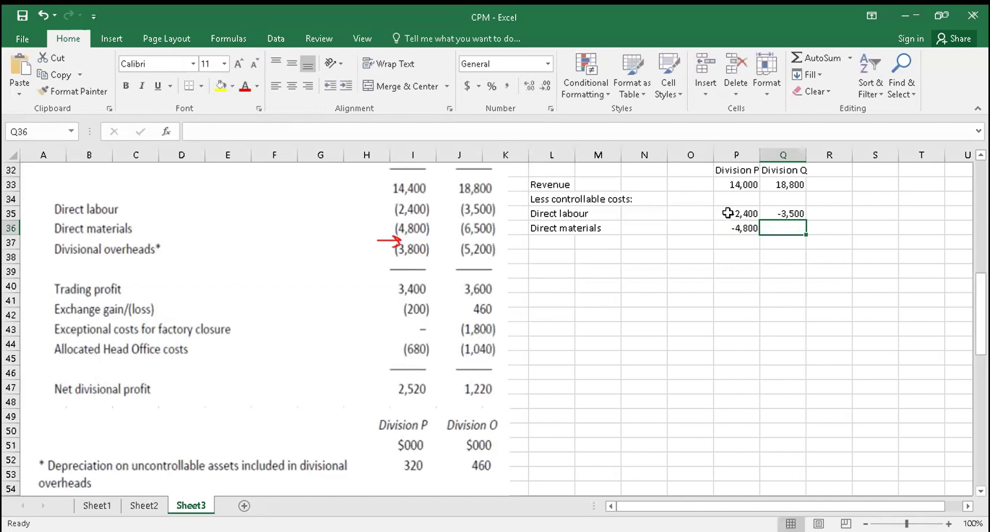
{"action": "type", "text": "-6,"}
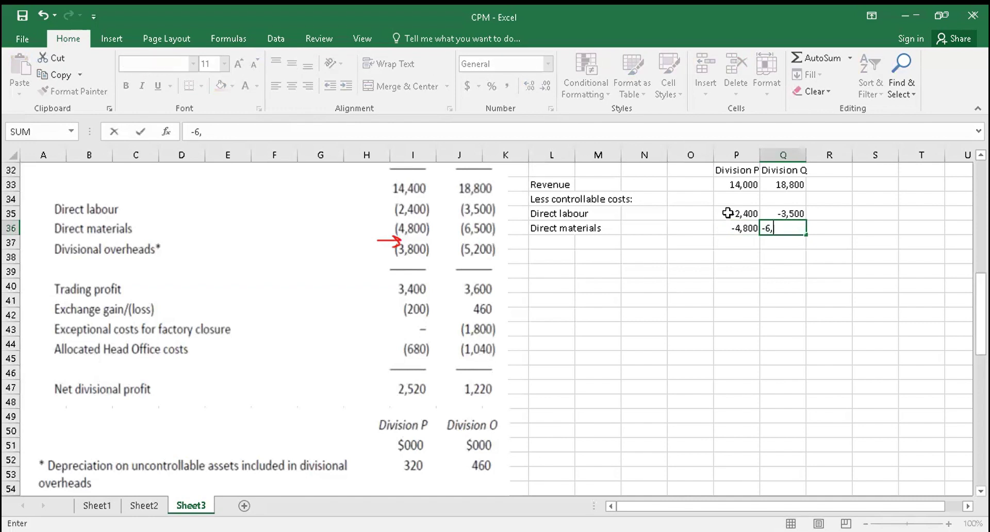
{"action": "type", "text": "500"}
{"action": "key", "text": "Return"}
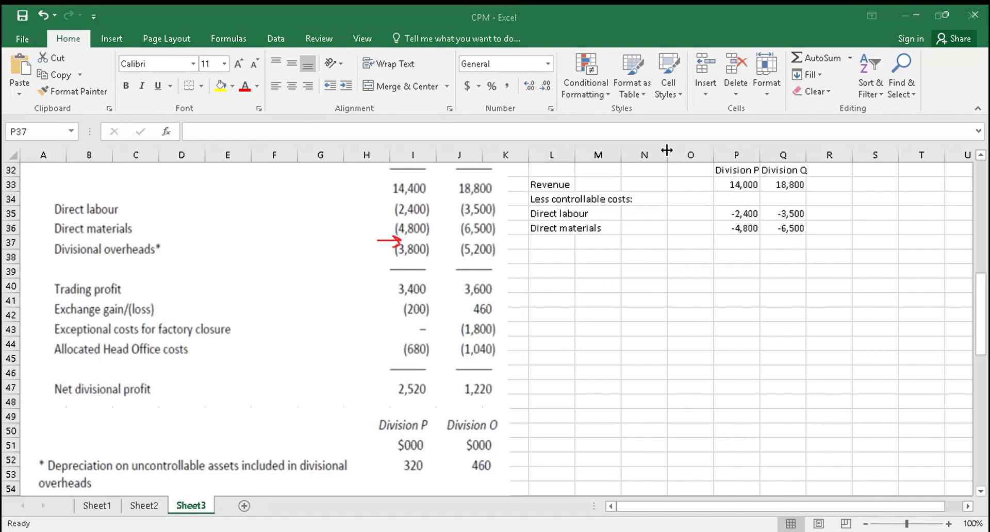
- Enter the row label "Divisional overheads" in L37 beneath Direct materials
{"action": "left_click", "coordinate": [535, 242]}
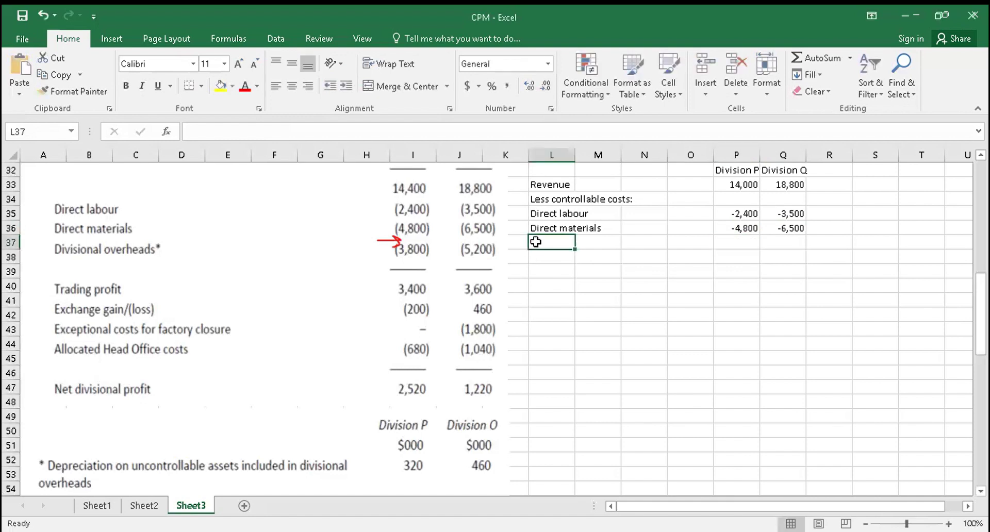
{"action": "type", "text": "Di"}
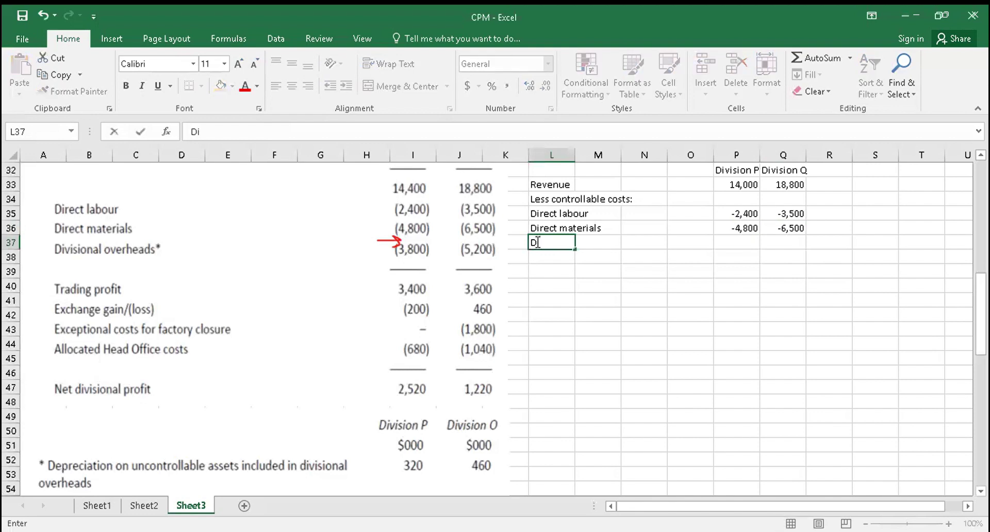
{"action": "type", "text": "visional ov"}
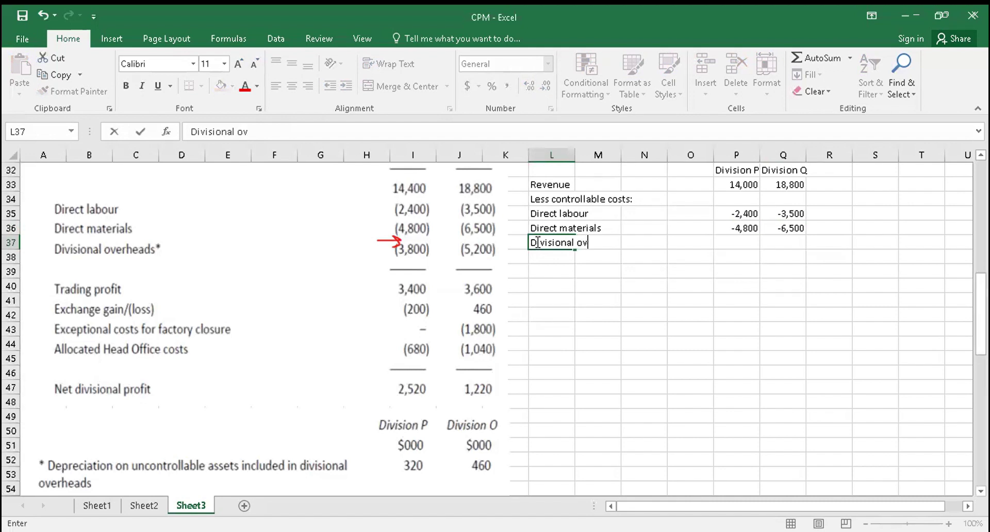
{"action": "type", "text": "erheads"}
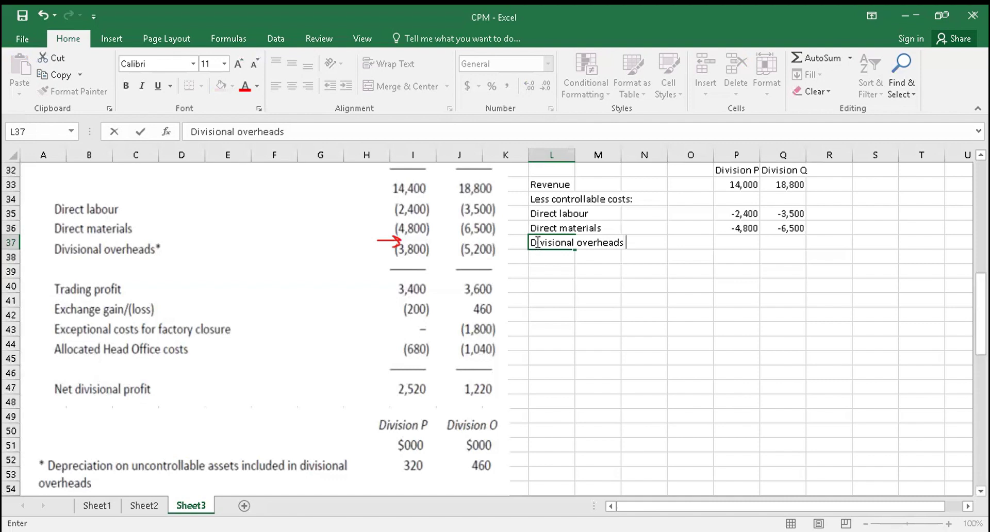
- Calculate divisional overheads excluding uncontrollable depreciation, with -(3800-320) in P37 and -(5200-460) in Q37
{"action": "left_click", "coordinate": [745, 242]}
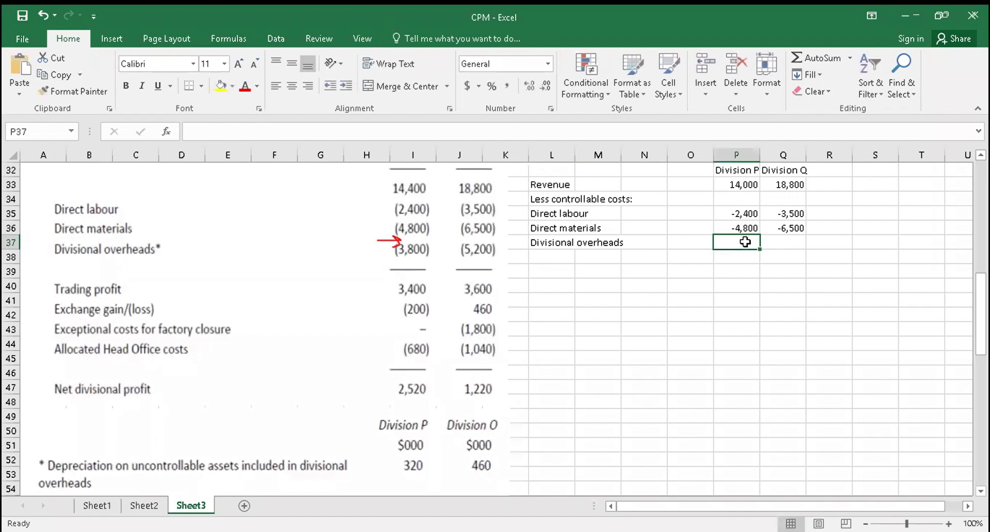
{"action": "type", "text": "-("}
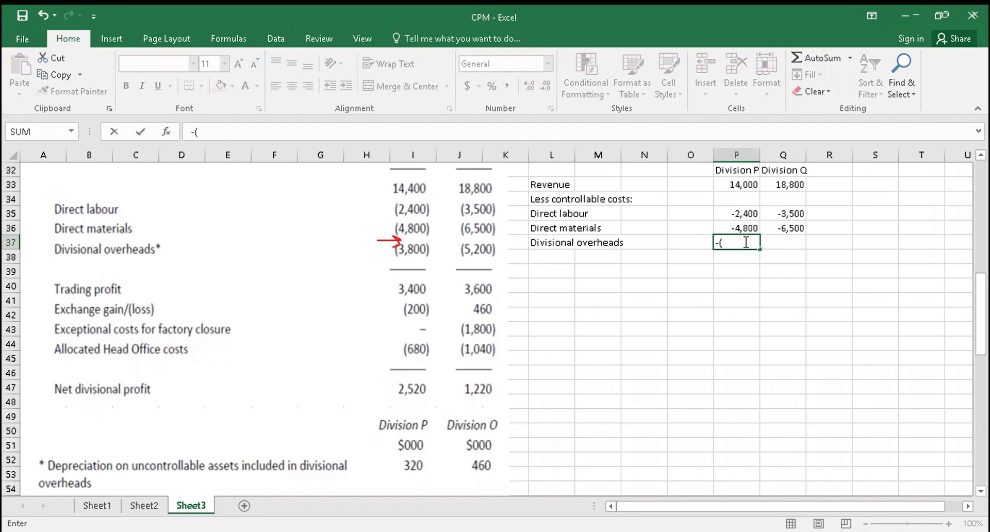
{"action": "type", "text": "3800-320"}
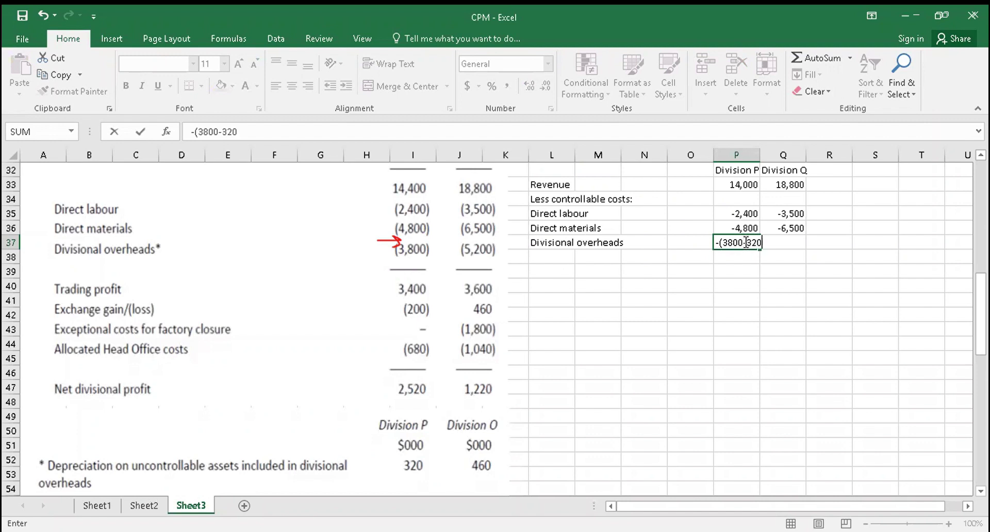
{"action": "type", "text": ")"}
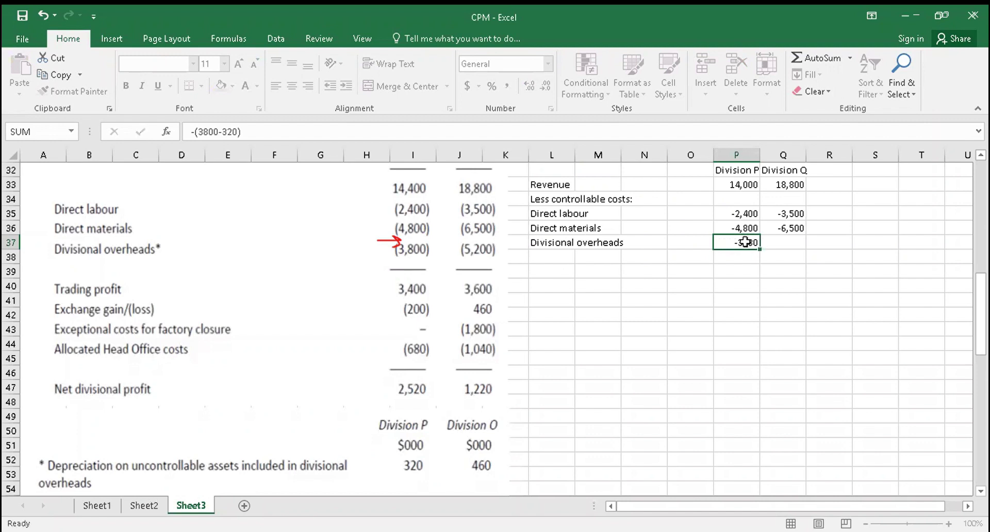
{"action": "key", "text": "Tab"}
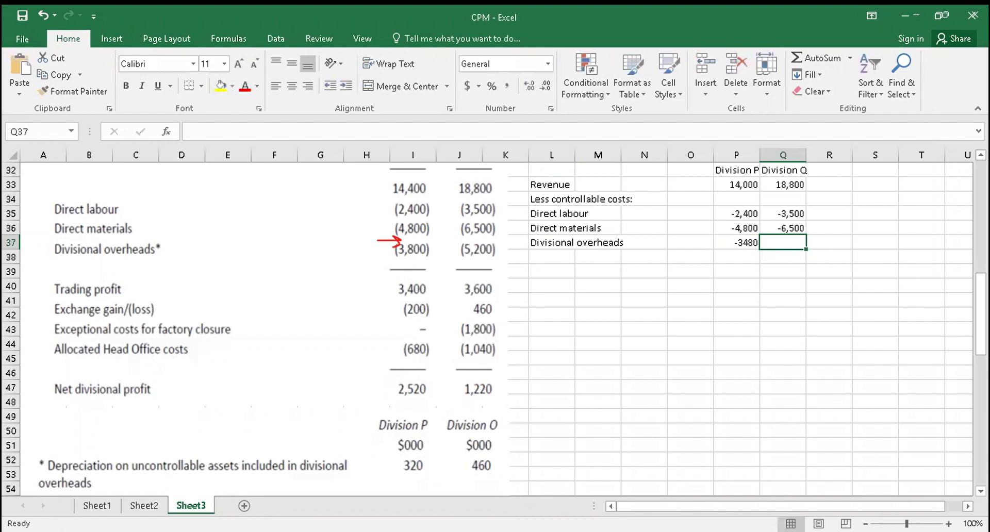
{"action": "type", "text": "-("}
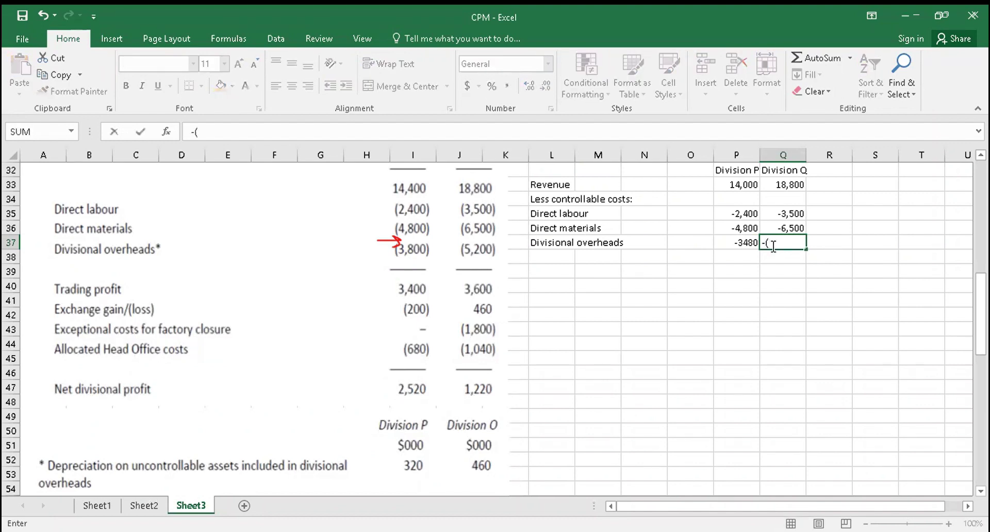
{"action": "type", "text": "5200-460)"}
{"action": "key", "text": "Return"}
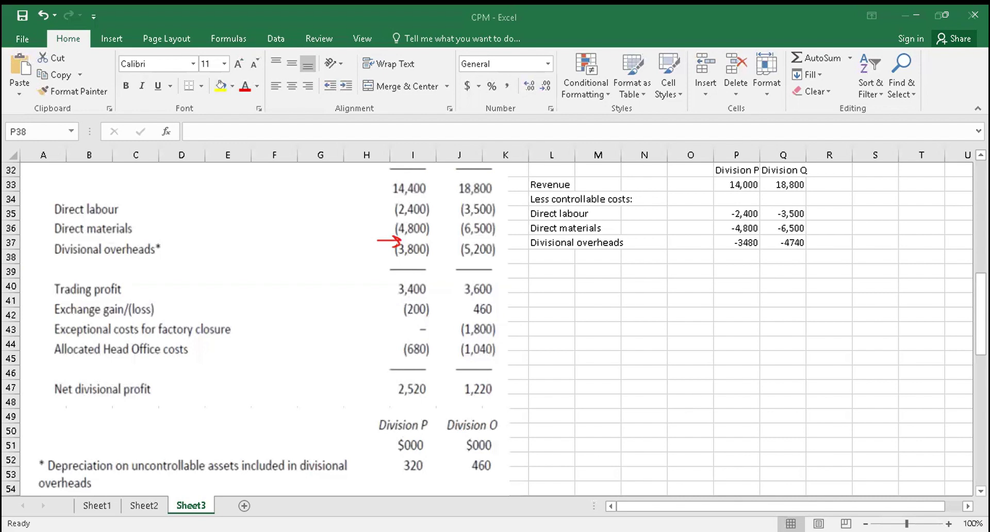
{"action": "left_click", "coordinate": [744, 501]}
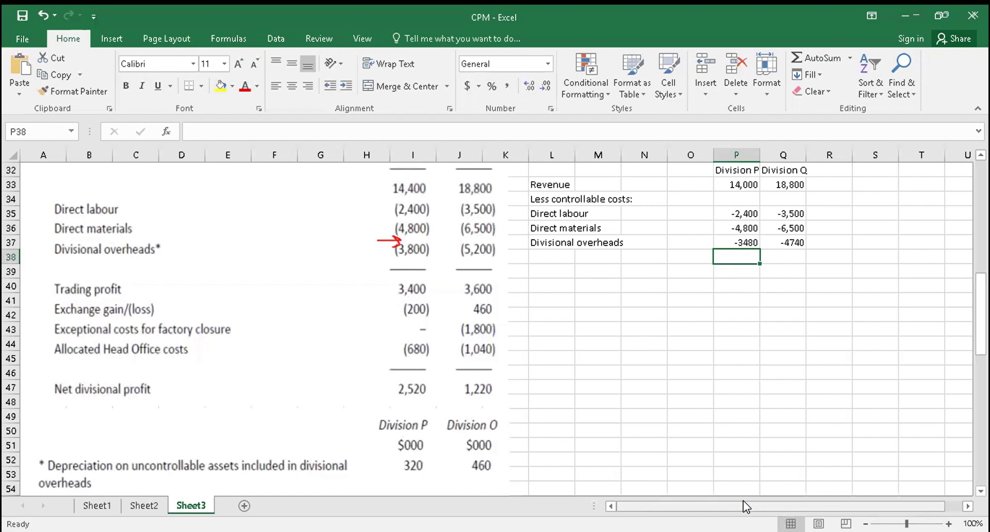
{"action": "mouse_move", "coordinate": [955, 299]}
{"action": "mouse_move", "coordinate": [955, 301]}
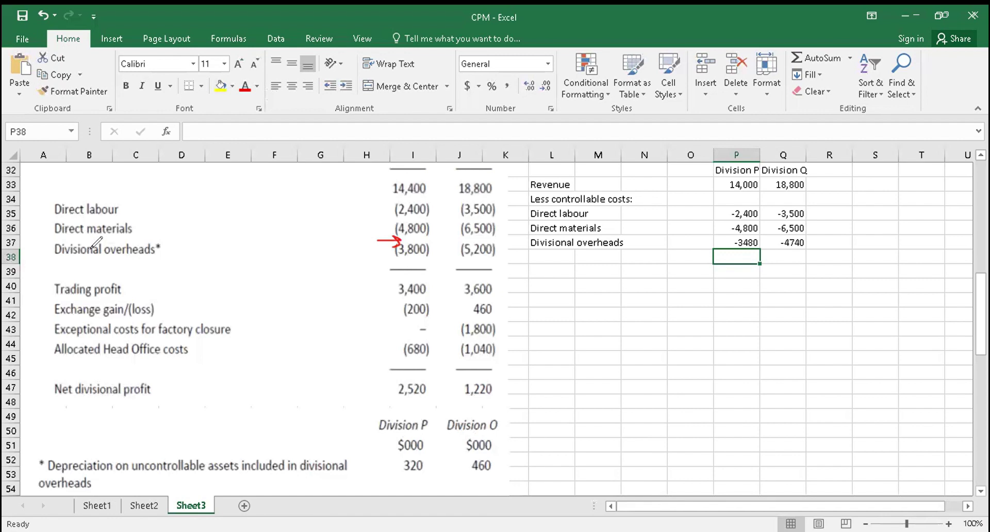
- Enter the row label "Exchange gain /(loss)" in L38 beneath Divisional overheads
{"action": "left_click_drag", "start_coordinate": [36, 313], "coordinate": [41, 301]}
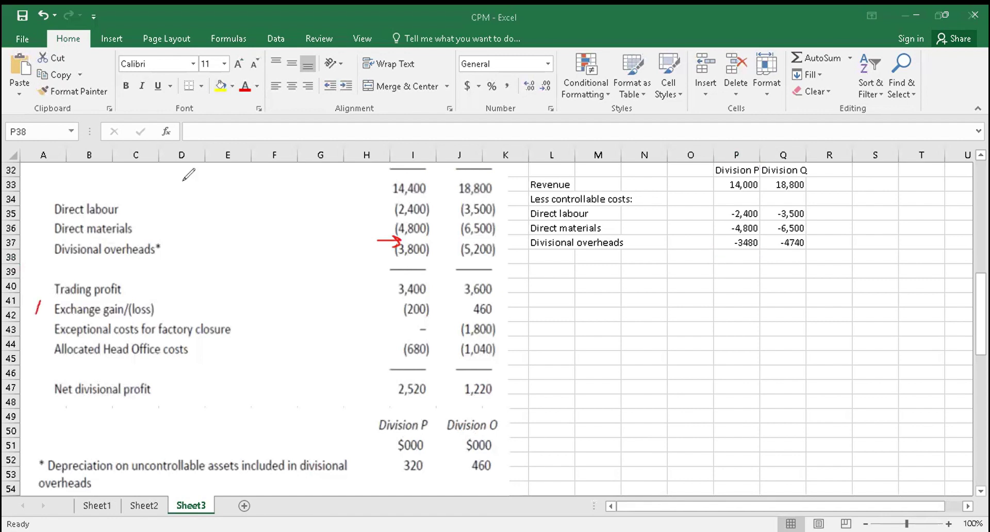
{"action": "left_click", "coordinate": [560, 257]}
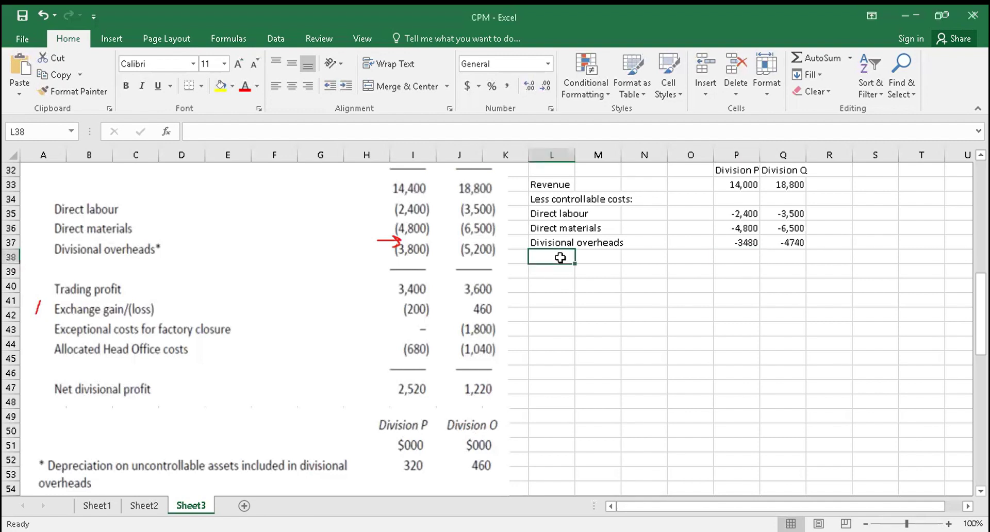
{"action": "type", "text": "E"}
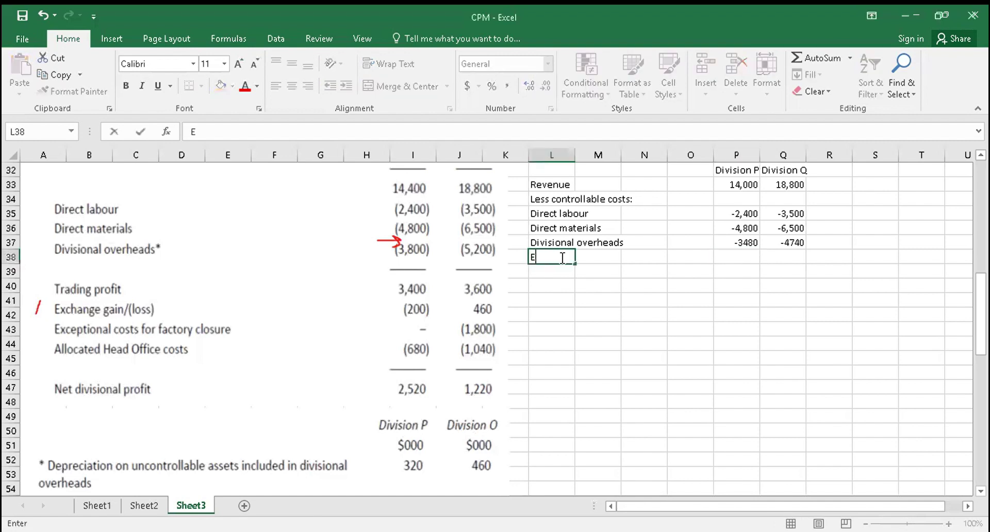
{"action": "type", "text": "xchange gain "}
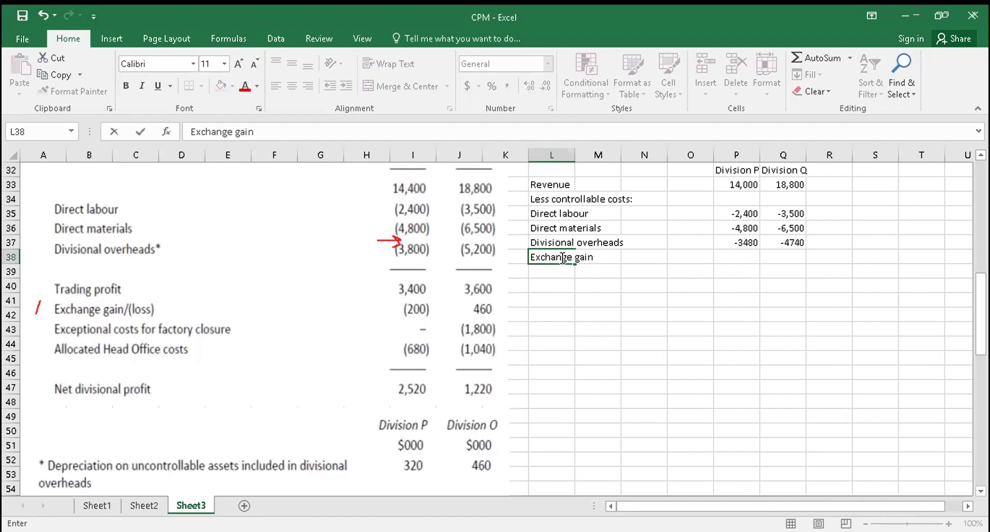
{"action": "type", "text": "/(loss)"}
- Enter the exchange results in row 38: -200 for Division P and 460 for Division Q
{"action": "key", "text": "Tab"}
{"action": "key", "text": "Tab"}
{"action": "key", "text": "Tab"}
{"action": "key", "text": "Tab"}
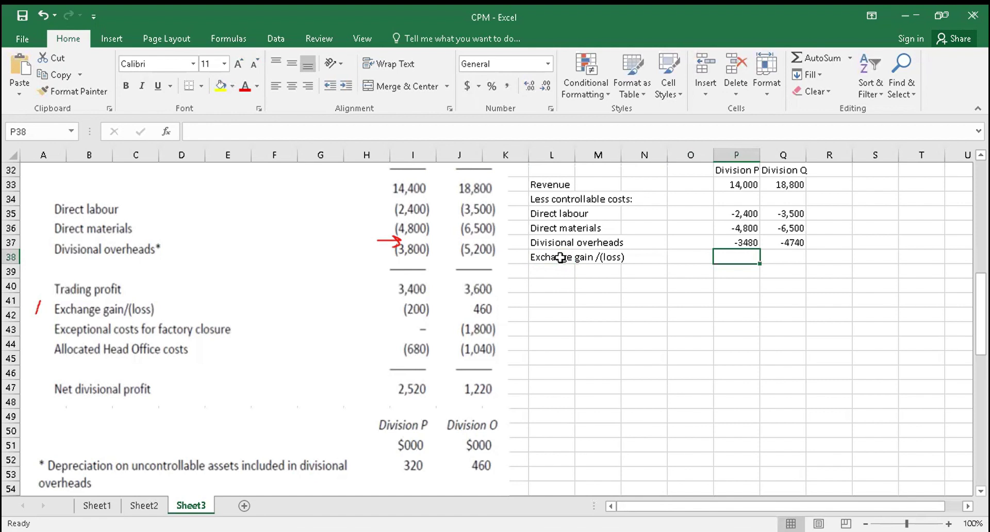
{"action": "type", "text": "-200"}
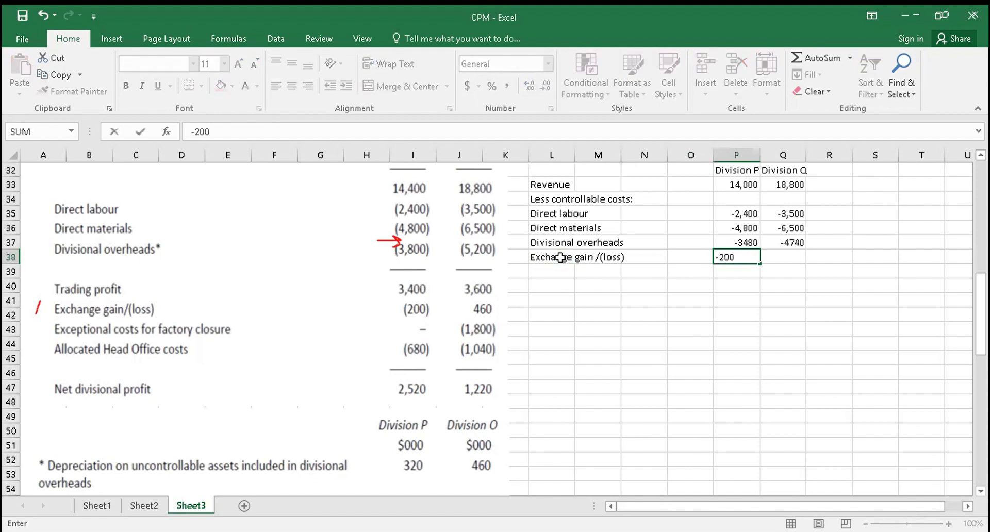
{"action": "key", "text": "Tab"}
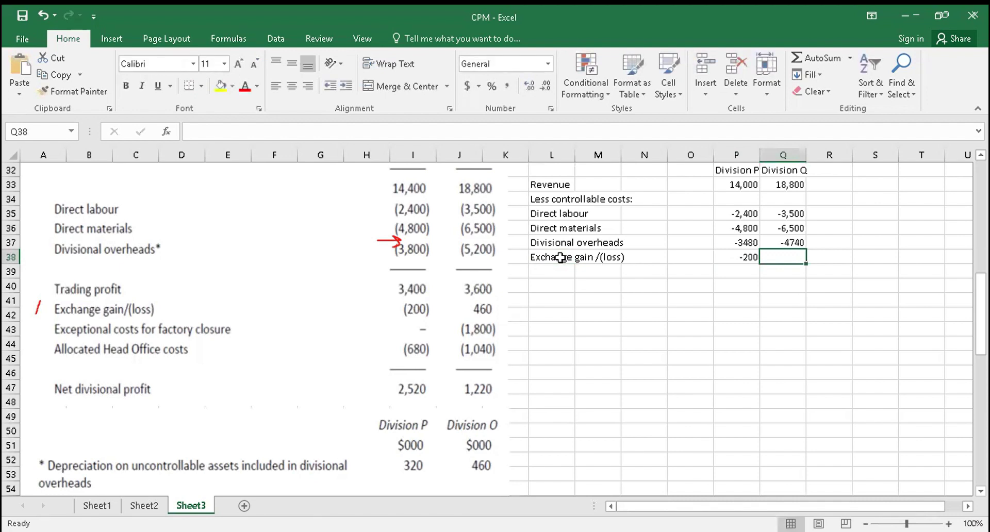
{"action": "type", "text": "460"}
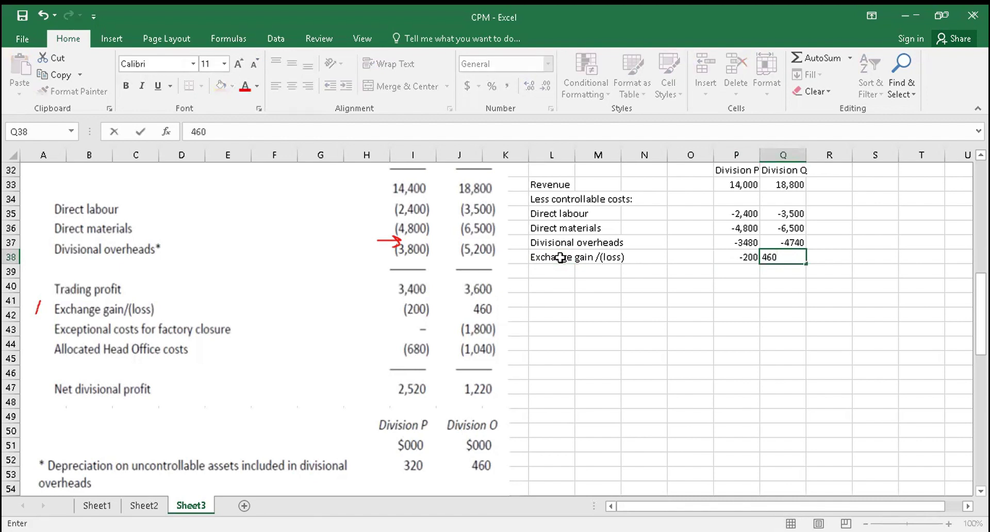
{"action": "key", "text": "Return"}
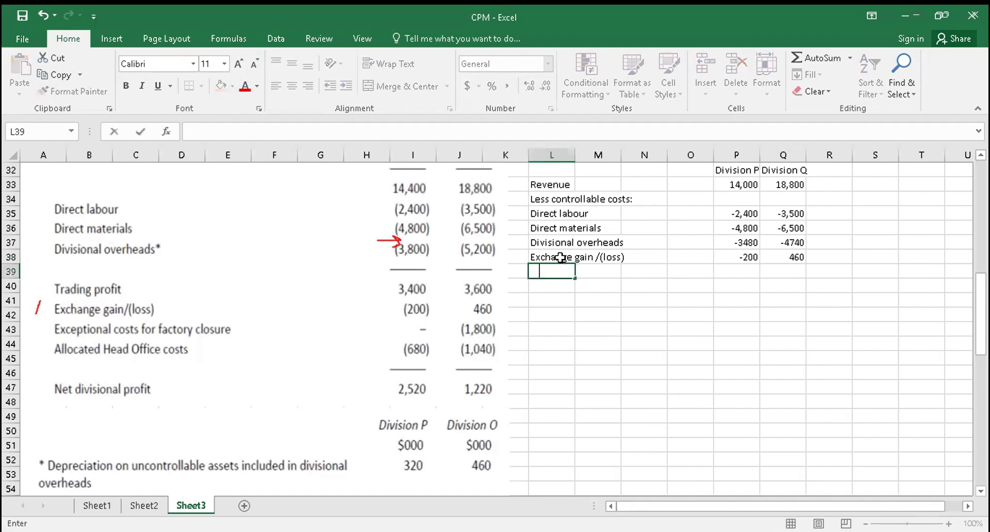
- Enter the indented row label "Controllable profit" in L39 beneath the exchange gain row
{"action": "type", "text": "Controllab"}
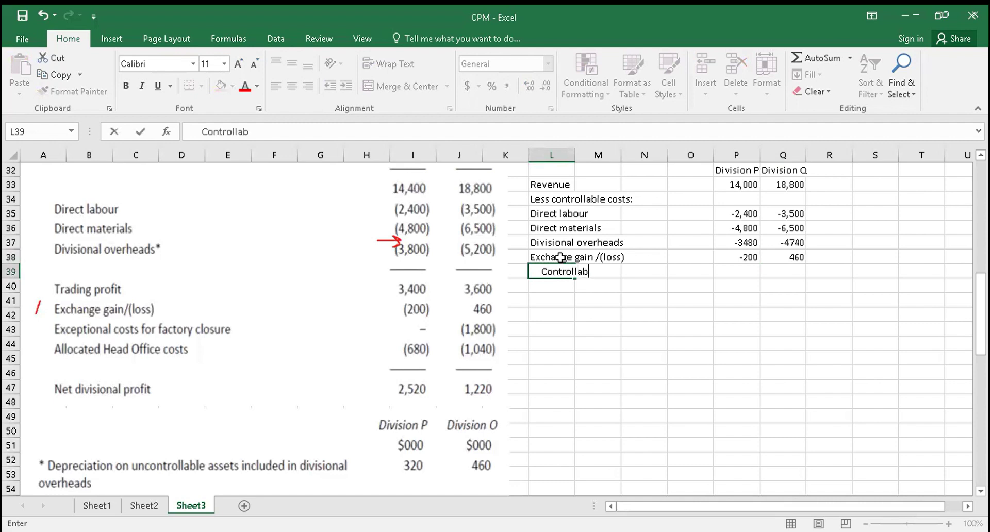
{"action": "type", "text": "le profit"}
{"action": "key", "text": "Tab"}
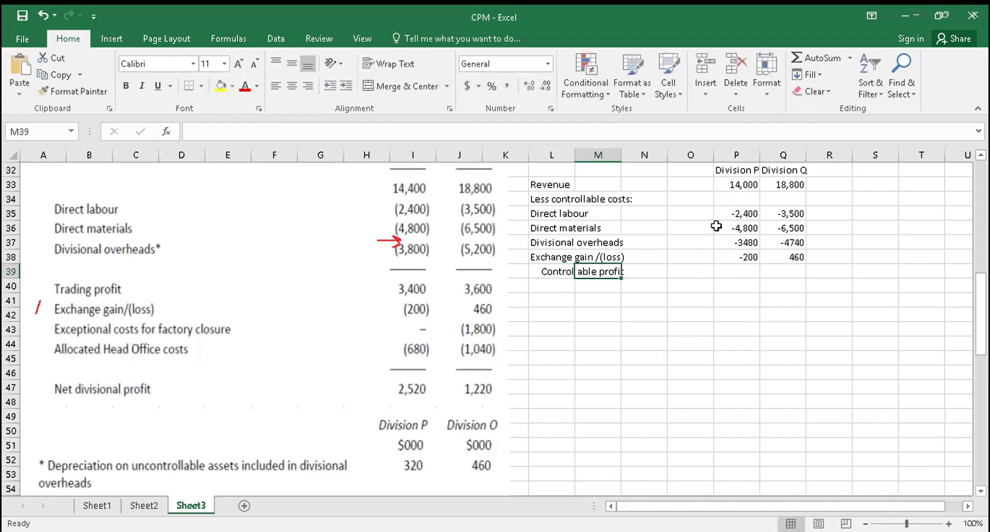
- Add a bottom border under P38:Q38 and sum both divisions' figures from row 33 down into the Controllable profit row with AutoSum
{"action": "left_click_drag", "start_coordinate": [723, 256], "coordinate": [779, 255]}
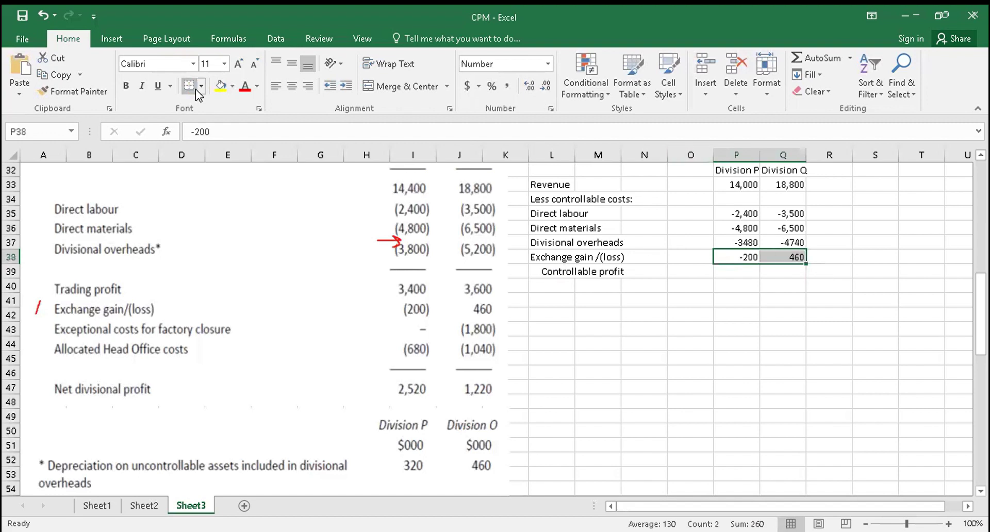
{"action": "left_click_drag", "start_coordinate": [743, 184], "coordinate": [791, 269]}
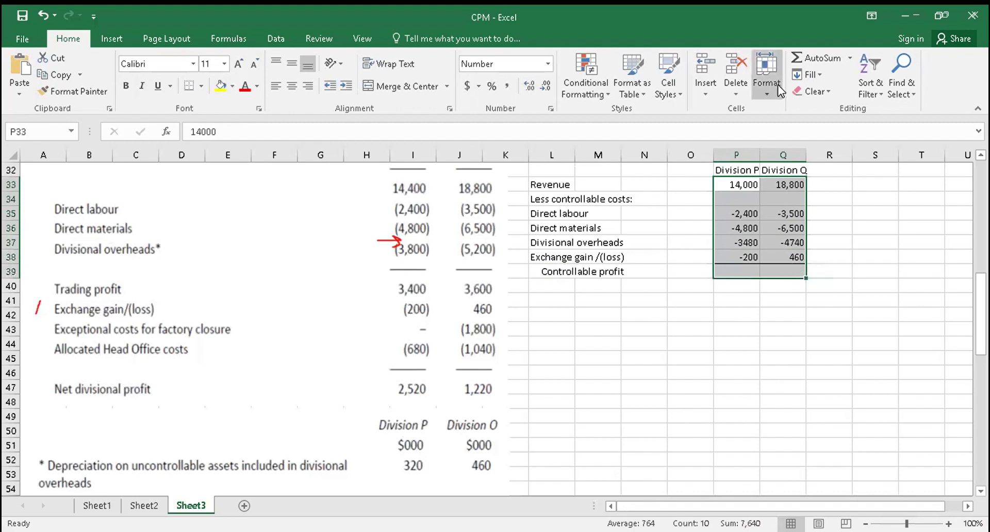
{"action": "left_click", "coordinate": [807, 58]}
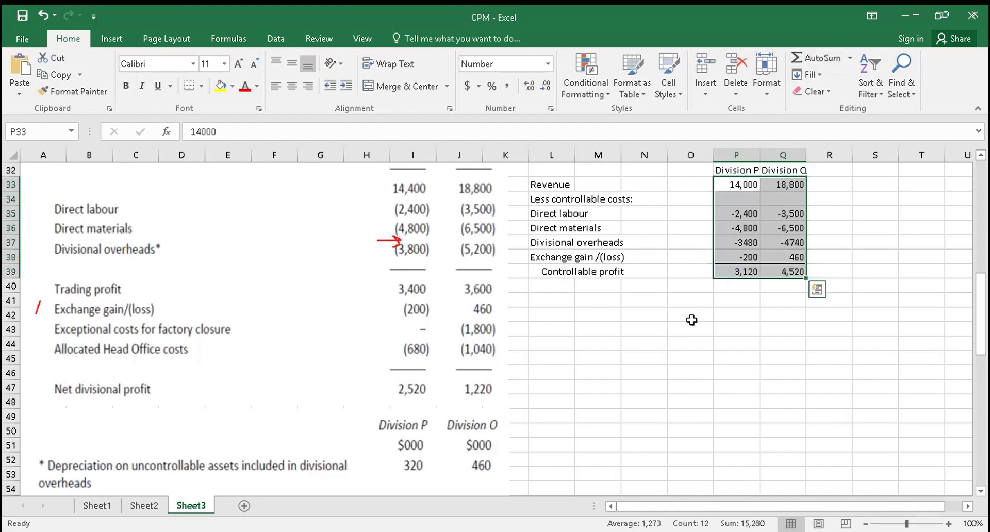
{"action": "left_click", "coordinate": [689, 324]}
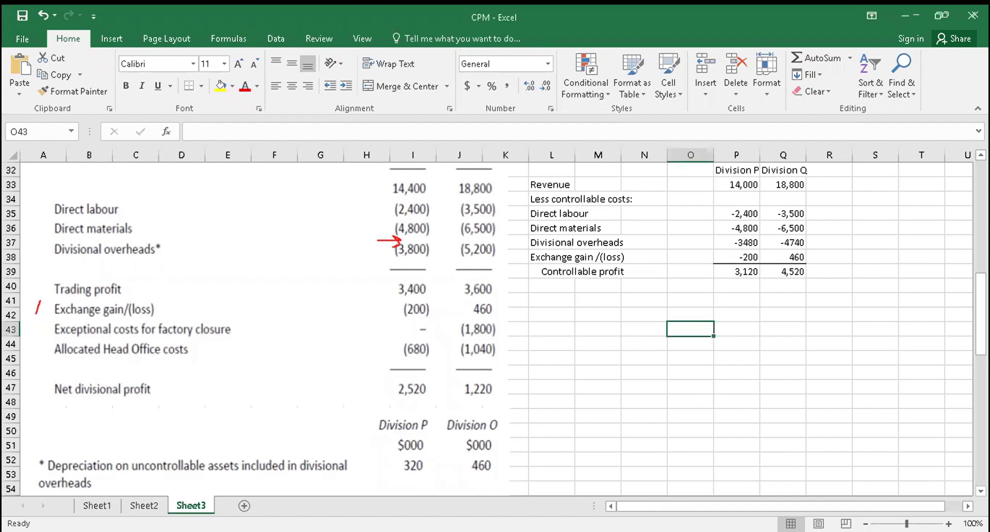
- Enter the heading "Controllable assets" in L52, beside the question's depreciation and asset figures
{"action": "left_click_drag", "start_coordinate": [980, 314], "coordinate": [981, 373]}
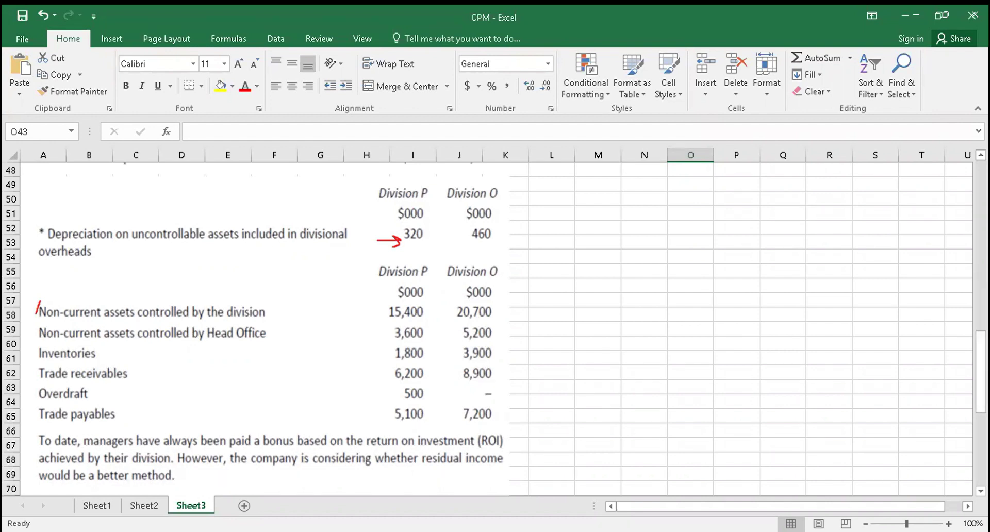
{"action": "mouse_move", "coordinate": [980, 371]}
{"action": "left_mouse_down"}
{"action": "mouse_move", "coordinate": [980, 326]}
{"action": "mouse_move", "coordinate": [979, 365]}
{"action": "left_mouse_up"}
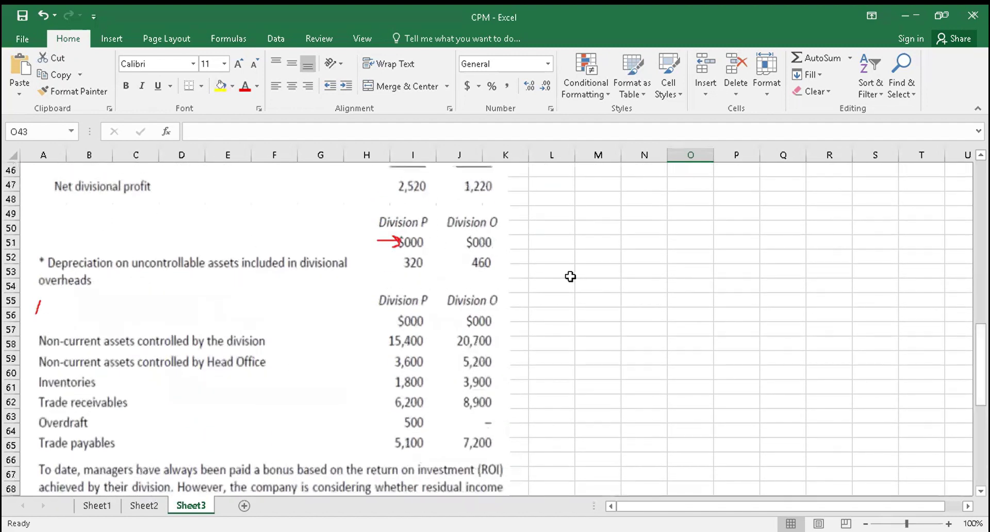
{"action": "left_click", "coordinate": [551, 256]}
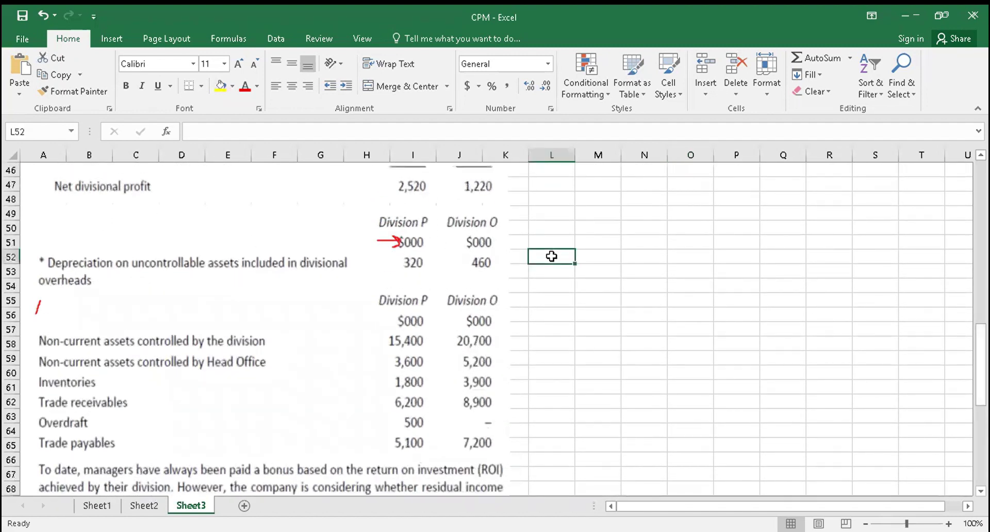
{"action": "type", "text": "Cont"}
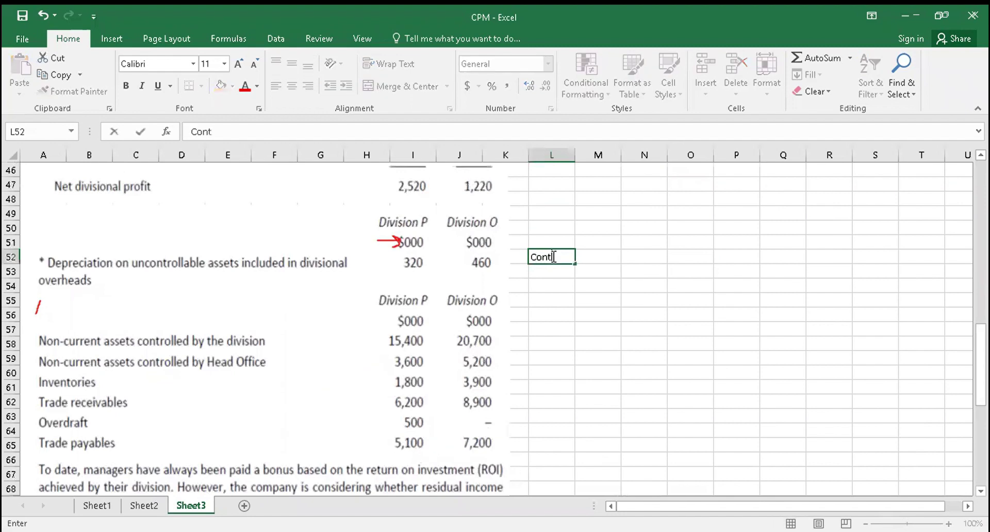
{"action": "type", "text": "rollable assets"}
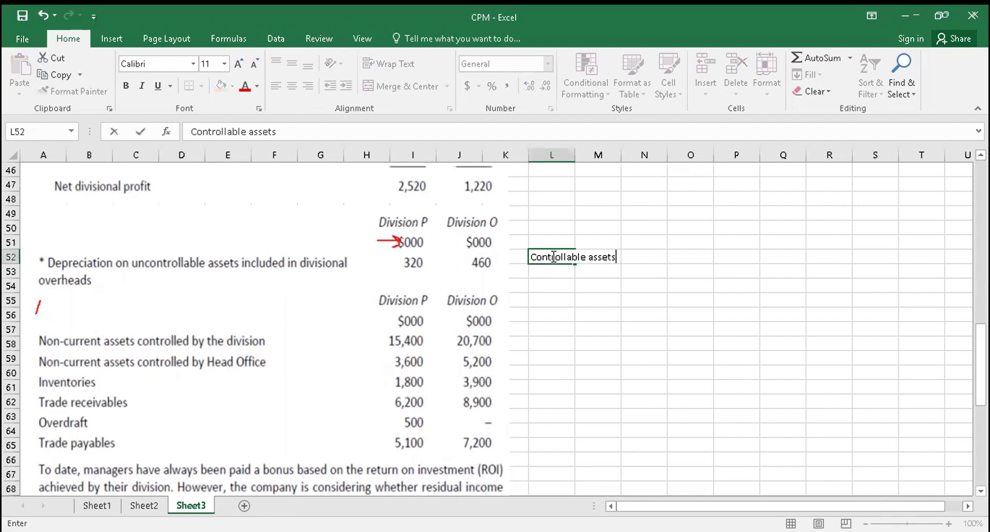
{"action": "key", "text": "Tab"}
{"action": "key", "text": "Tab"}
{"action": "key", "text": "Tab"}
{"action": "key", "text": "Tab"}
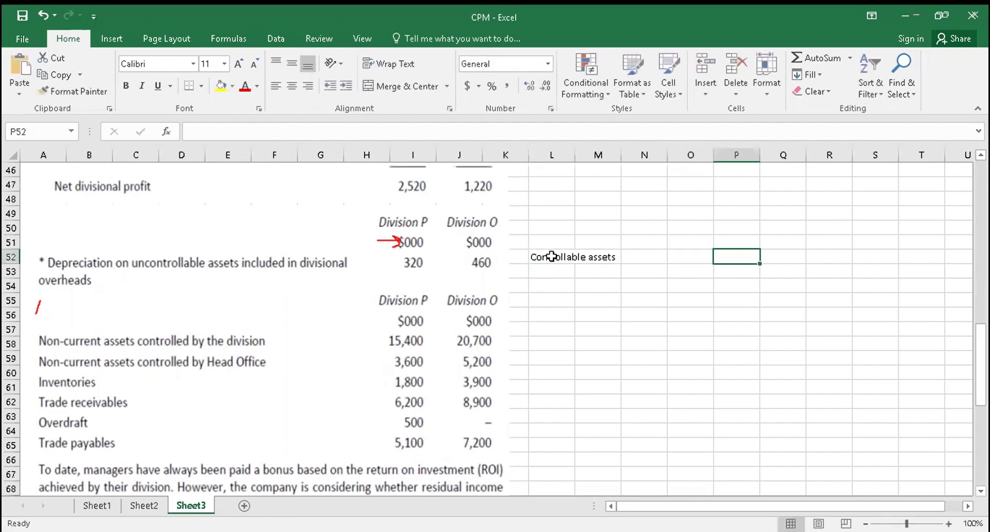
- Add a colon to the end of the Controllable assets heading in L52
{"action": "left_click", "coordinate": [551, 256]}
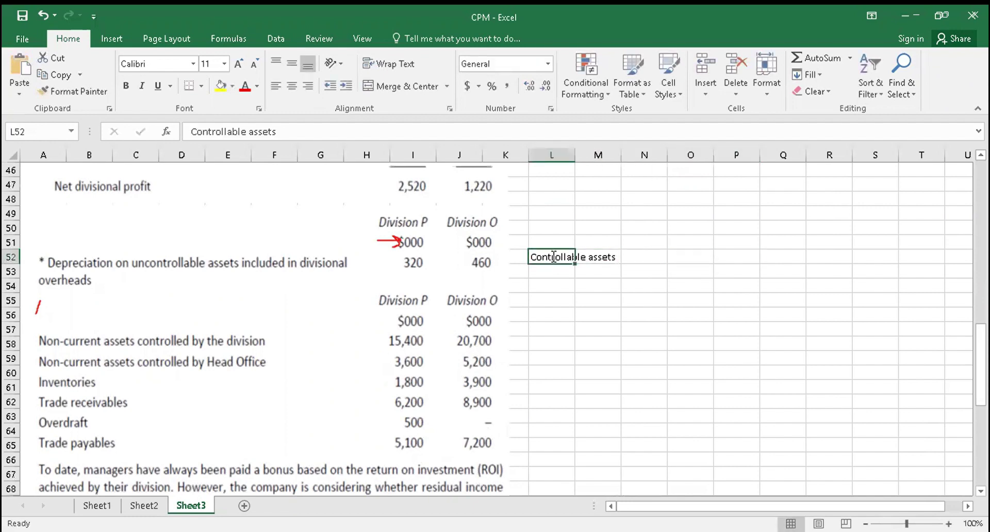
{"action": "double_click", "coordinate": [551, 256]}
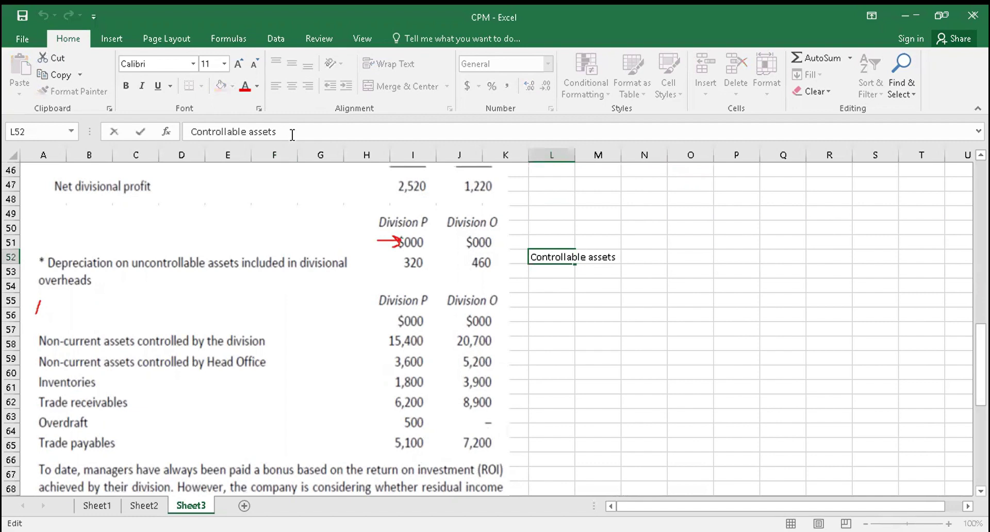
{"action": "type", "text": ":"}
{"action": "key", "text": "Return"}
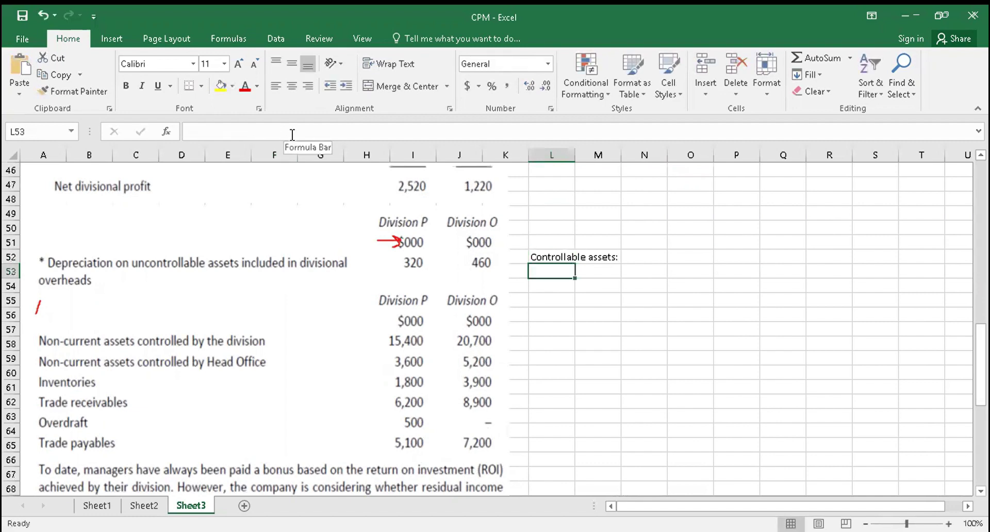
- Enter the row label "Non-current assets controlled by the division" in L53 beneath the Controllable assets heading
{"action": "type", "text": "Non"}
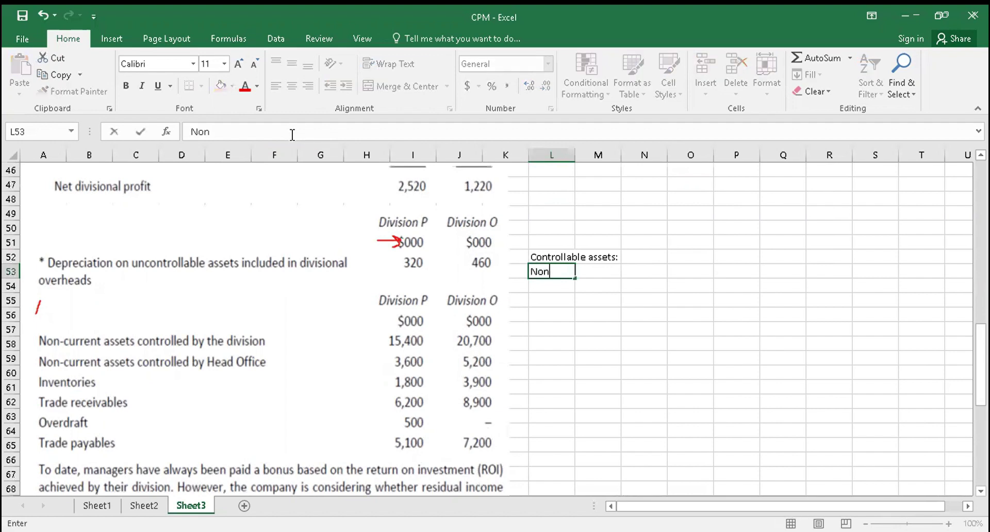
{"action": "type", "text": "-current asse"}
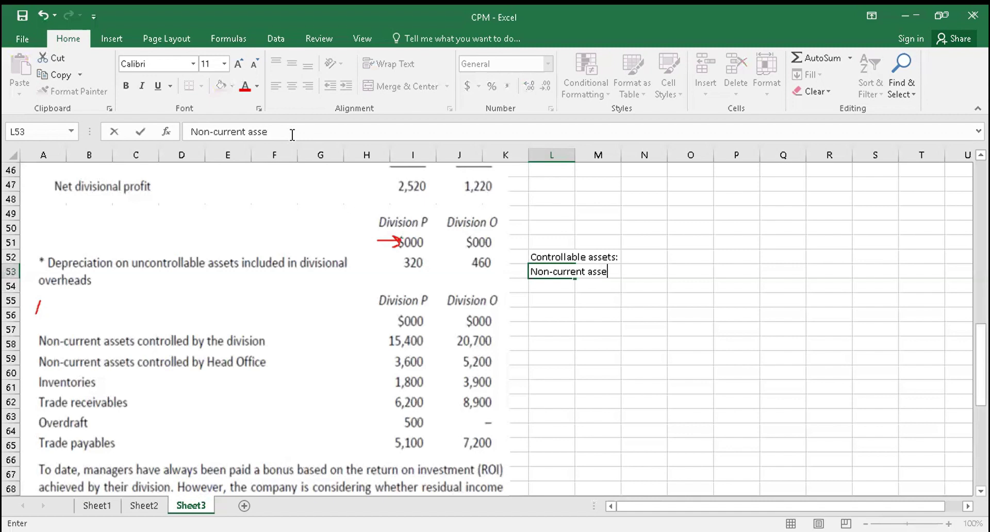
{"action": "type", "text": "ts controlled bu"}
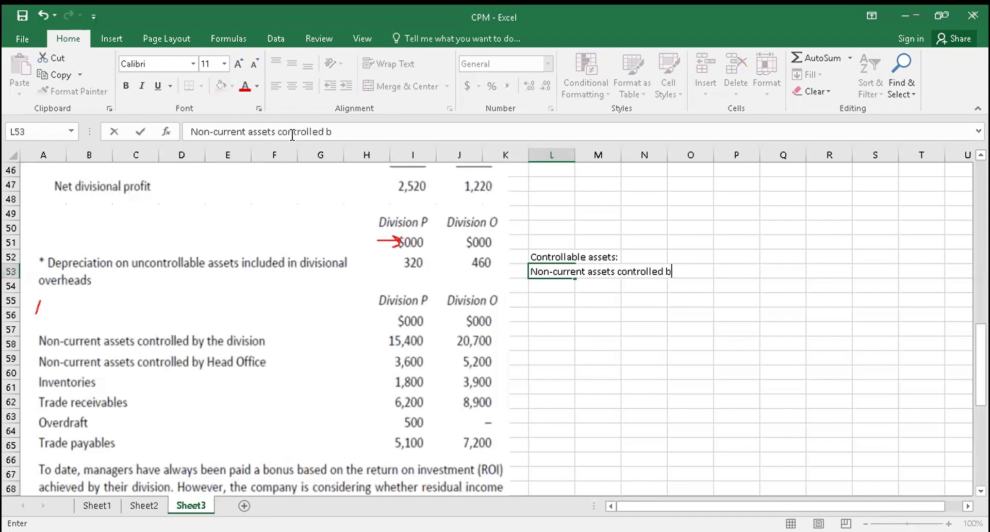
{"action": "key", "text": "BackSpace"}
{"action": "type", "text": "y the division"}
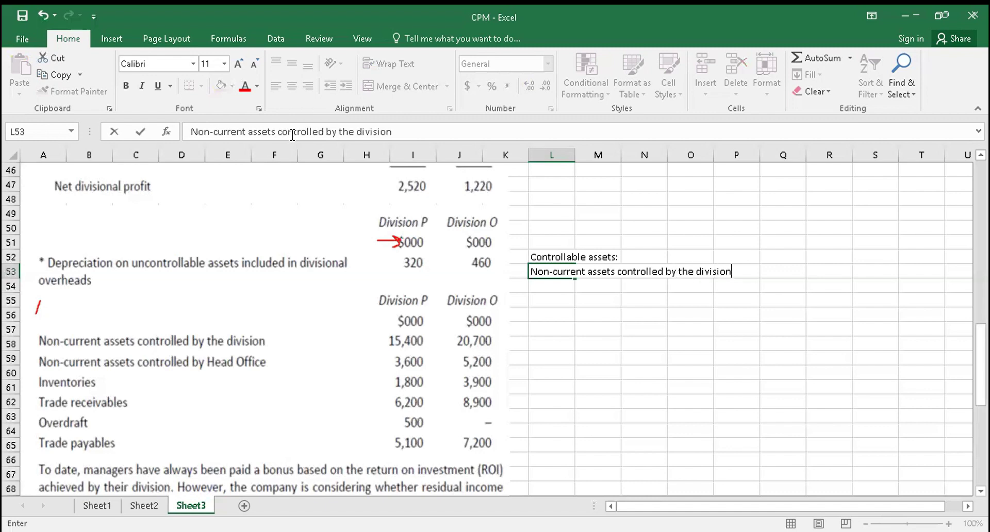
- Enter the division-controlled non-current assets in row 53: 15,400 for Division P and 20,700 for Division Q
{"action": "key", "text": "Tab"}
{"action": "key", "text": "Right"}
{"action": "key", "text": "Right"}
{"action": "key", "text": "Right"}
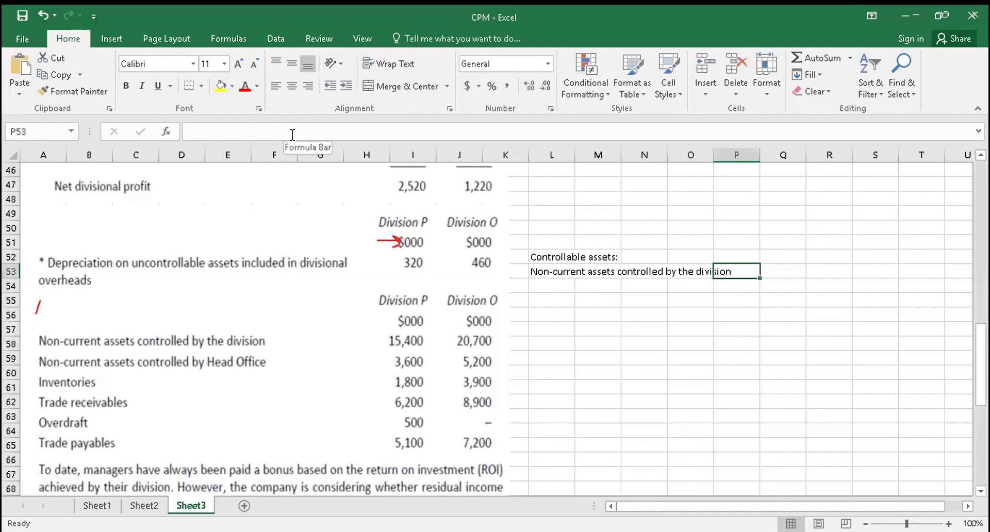
{"action": "type", "text": "1"}
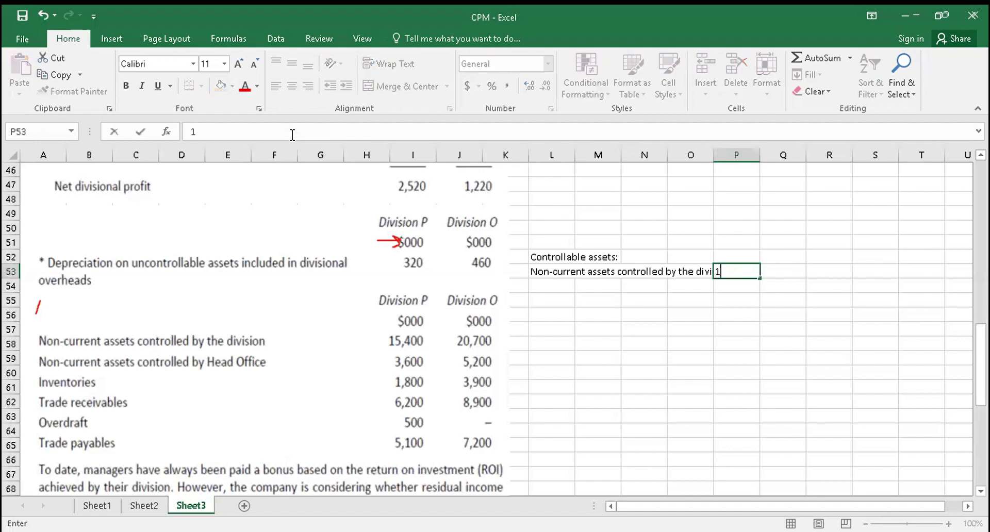
{"action": "type", "text": "5,400"}
{"action": "key", "text": "Right"}
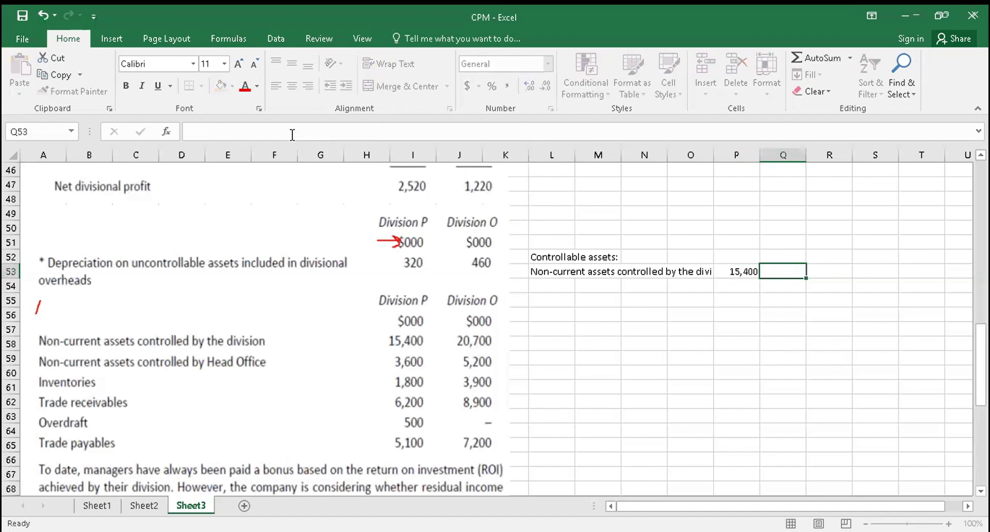
{"action": "type", "text": "2"}
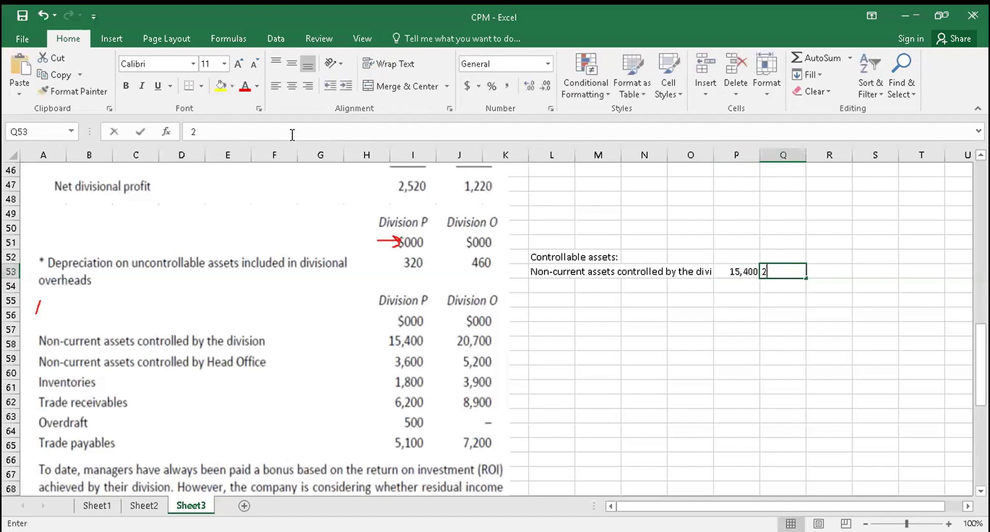
{"action": "type", "text": "0,700"}
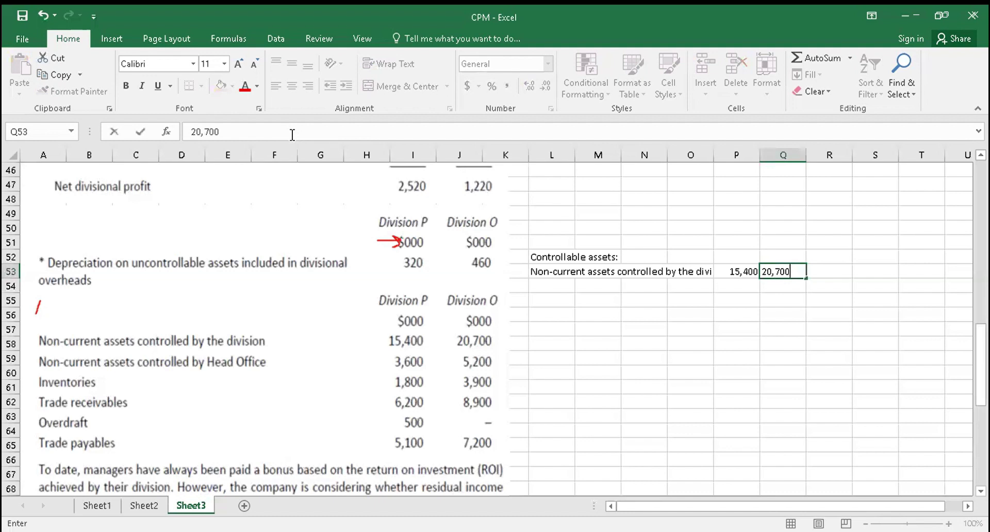
{"action": "key", "text": "Return"}
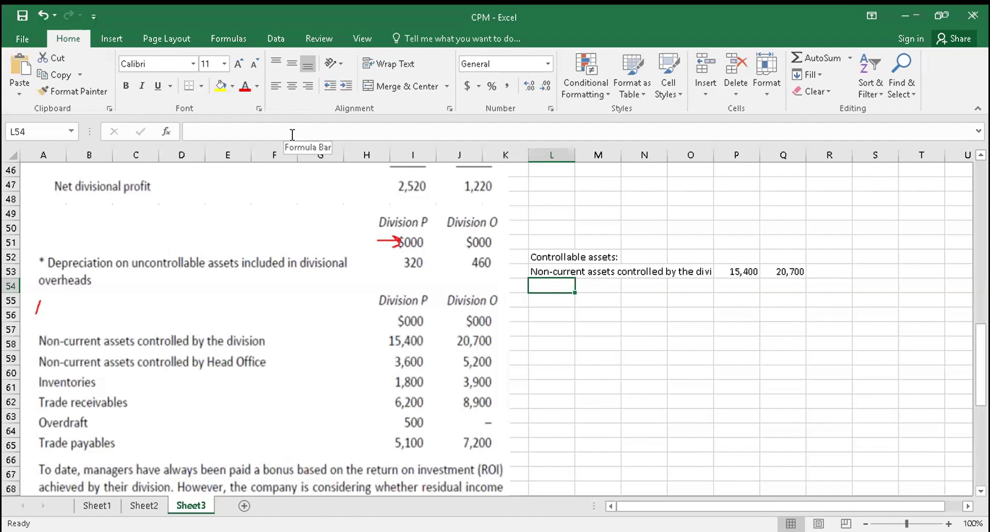
- Add an "Inventories" row in row 54 with 1,800 for Division P and 3,900 for Division Q
{"action": "type", "text": "Inv"}
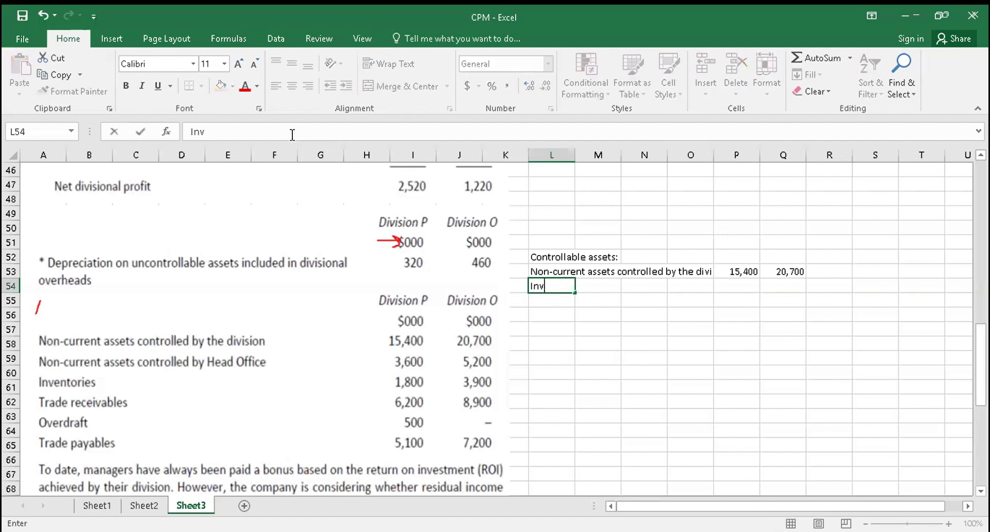
{"action": "type", "text": "entories"}
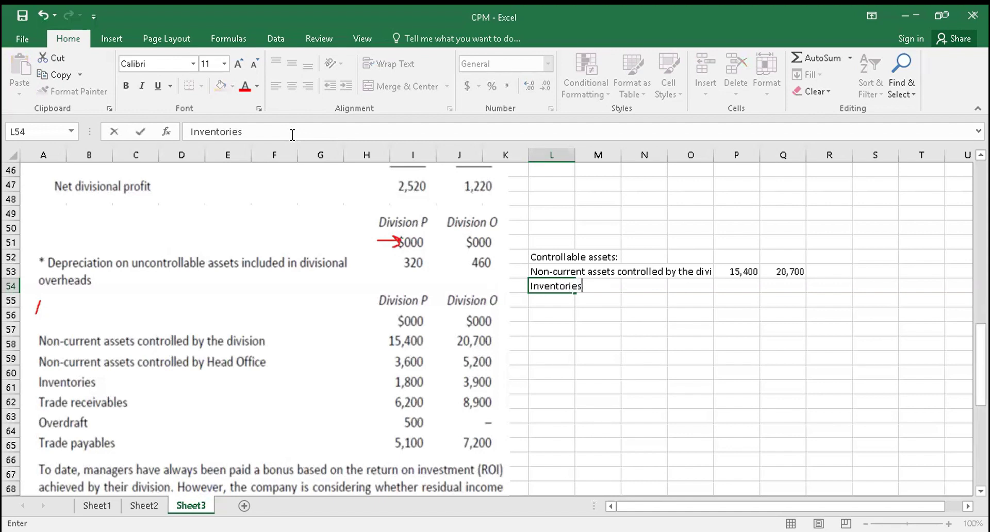
{"action": "key", "text": "Right"}
{"action": "key", "text": "Right"}
{"action": "key", "text": "Right"}
{"action": "key", "text": "Right"}
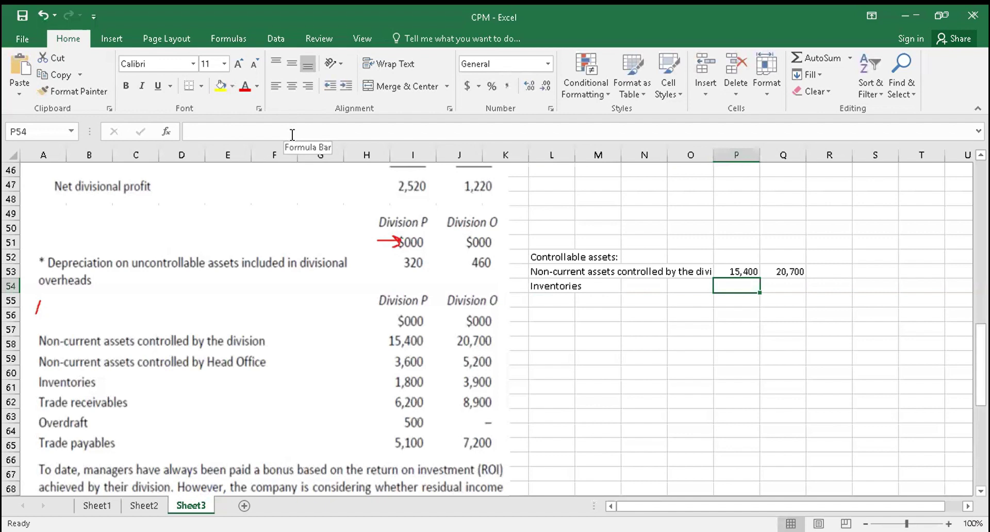
{"action": "type", "text": "1,800"}
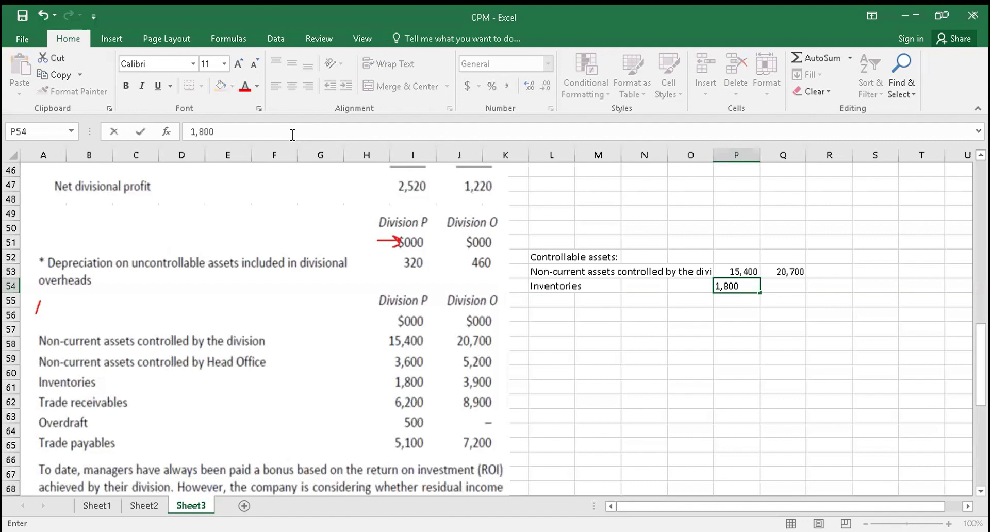
{"action": "key", "text": "Right"}
{"action": "type", "text": "3,900"}
{"action": "key", "text": "Return"}
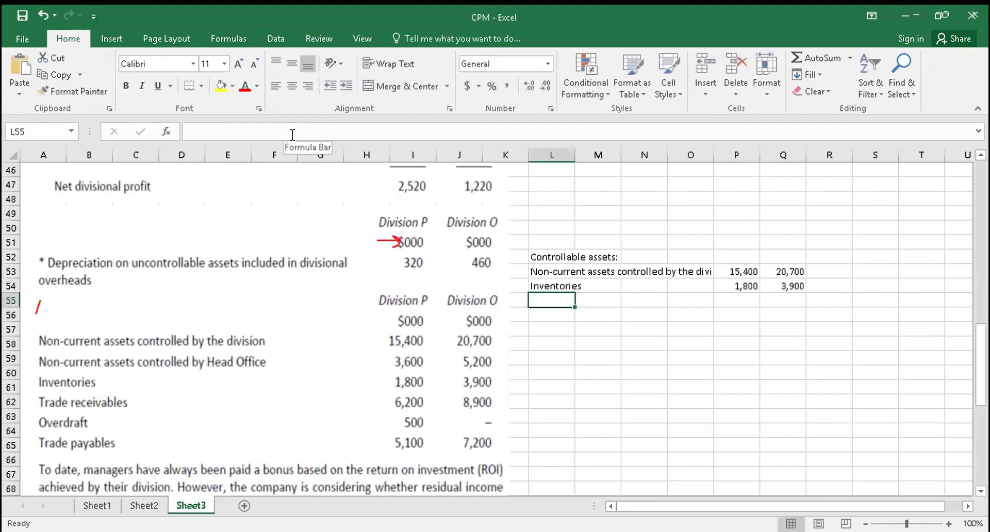
- Add a "Trade receivables" row in row 55 with 6,200 for Division P and 8,900 for Division Q
{"action": "type", "text": "Trade"}
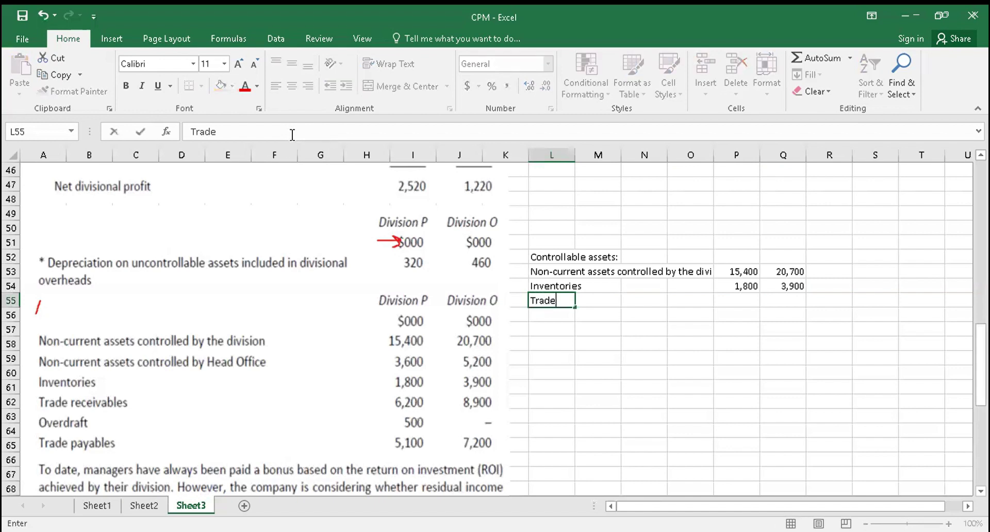
{"action": "type", "text": " receivables"}
{"action": "key", "text": "Right"}
{"action": "key", "text": "Right"}
{"action": "key", "text": "Right"}
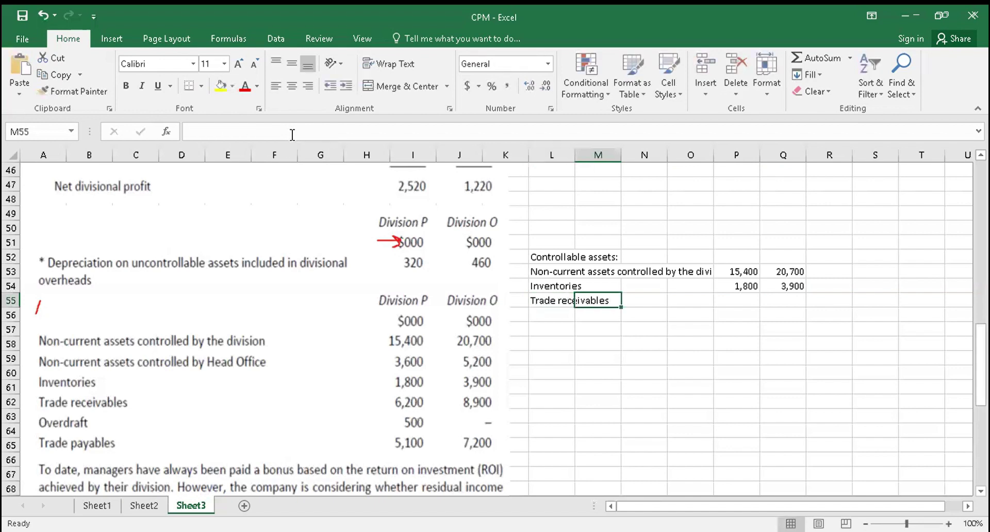
{"action": "key", "text": "Right"}
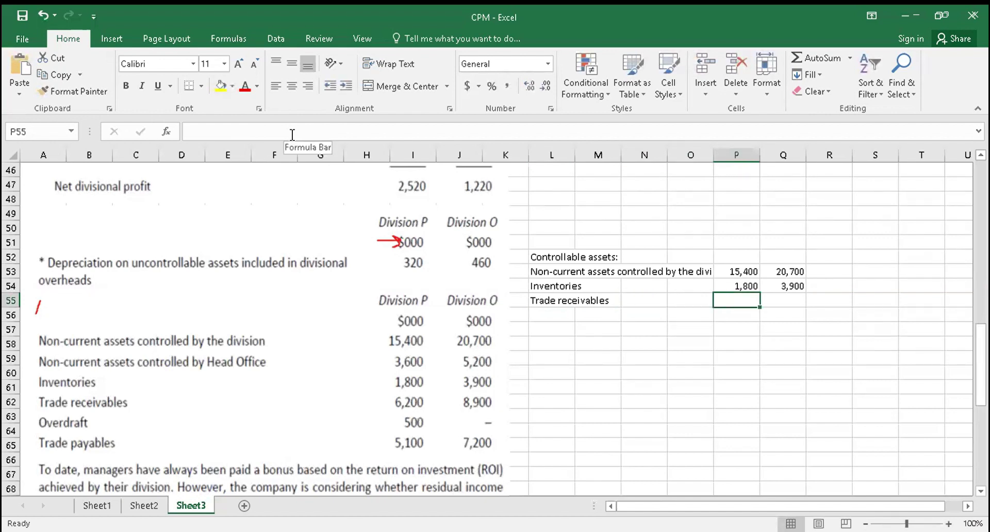
{"action": "type", "text": "6,200"}
{"action": "key", "text": "Right"}
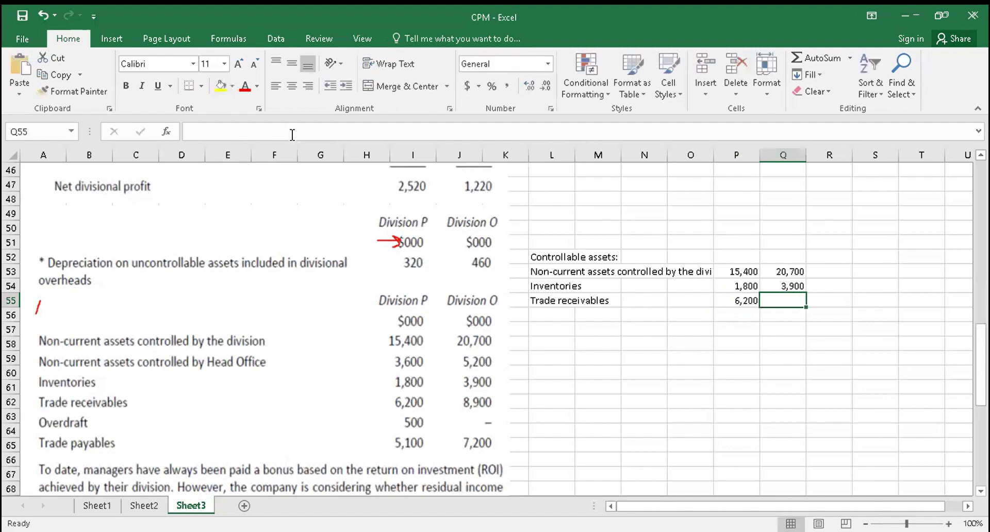
{"action": "type", "text": "8,90"}
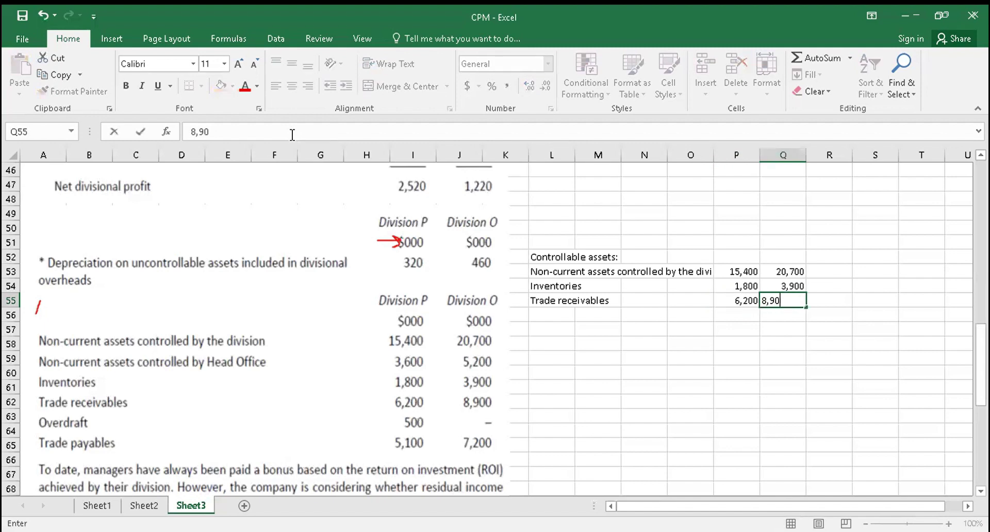
{"action": "type", "text": "0"}
{"action": "key", "text": "Return"}
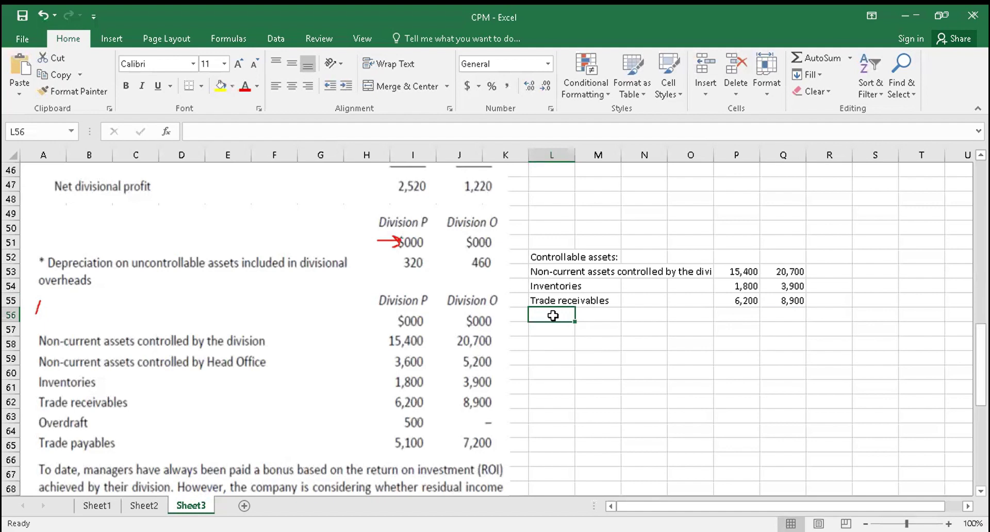
- Enter the row labels "Overdraft" in L56 and "Trade payables" in L57
{"action": "type", "text": "Over"}
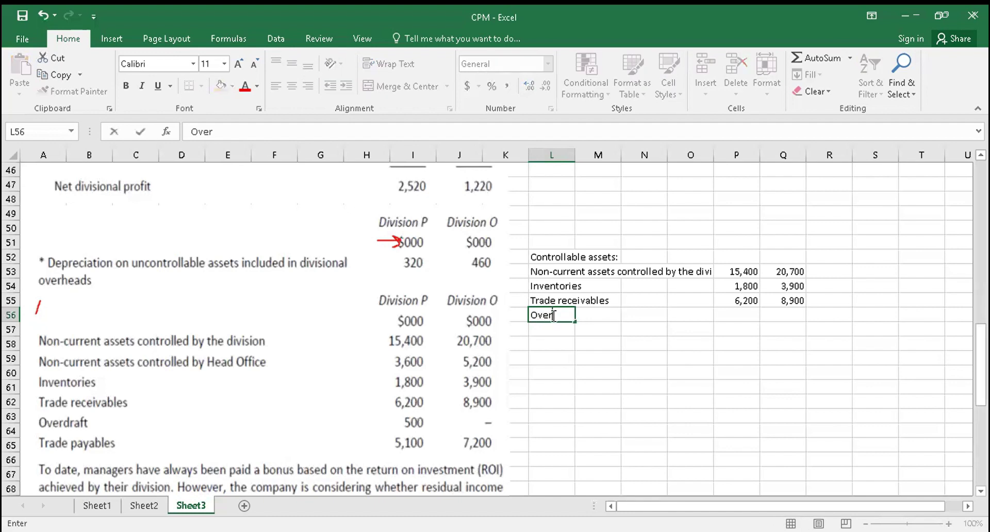
{"action": "type", "text": "draft"}
{"action": "key", "text": "Return"}
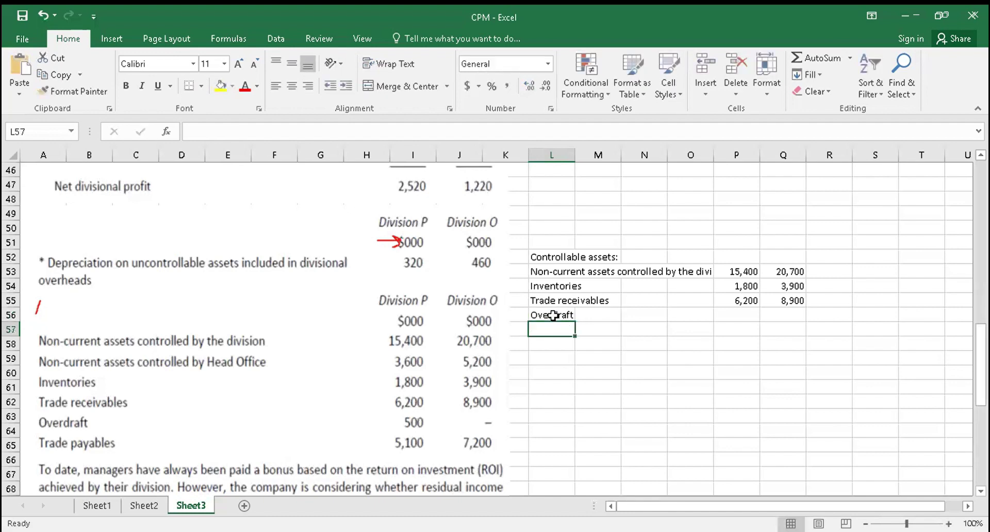
{"action": "type", "text": "Trade "}
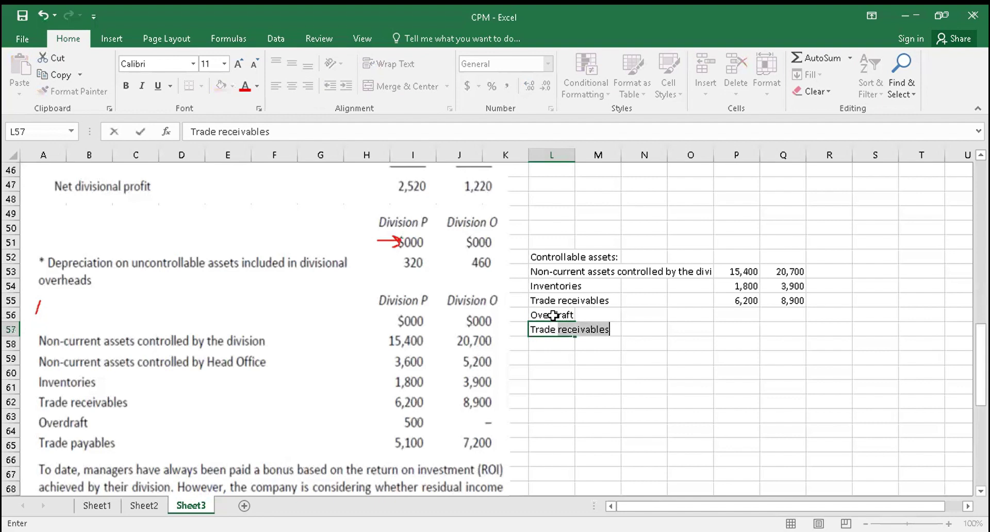
{"action": "type", "text": "payables"}
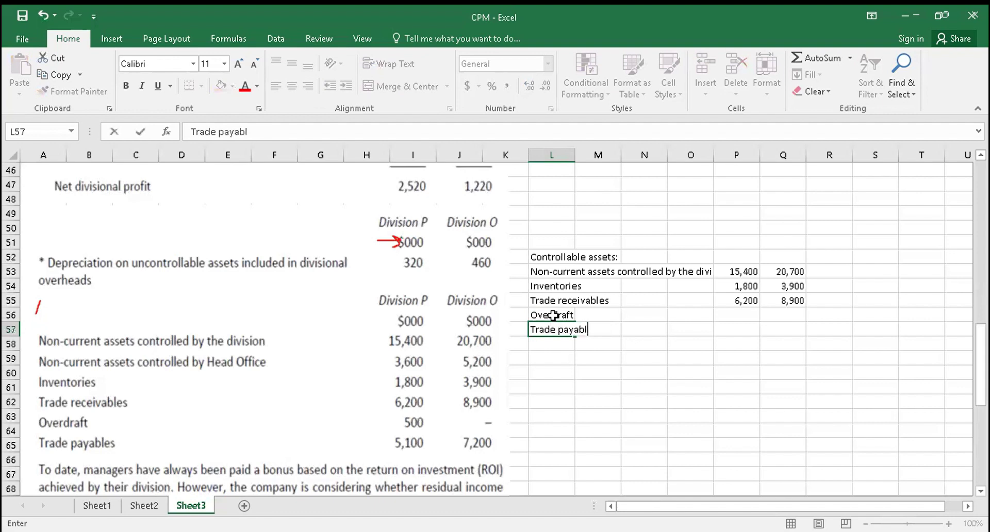
- Enter the liabilities as negatives: overdraft -500 for Division P, and trade payables -5,100 for Division P and -7,200 for Division Q
{"action": "left_click", "coordinate": [744, 316]}
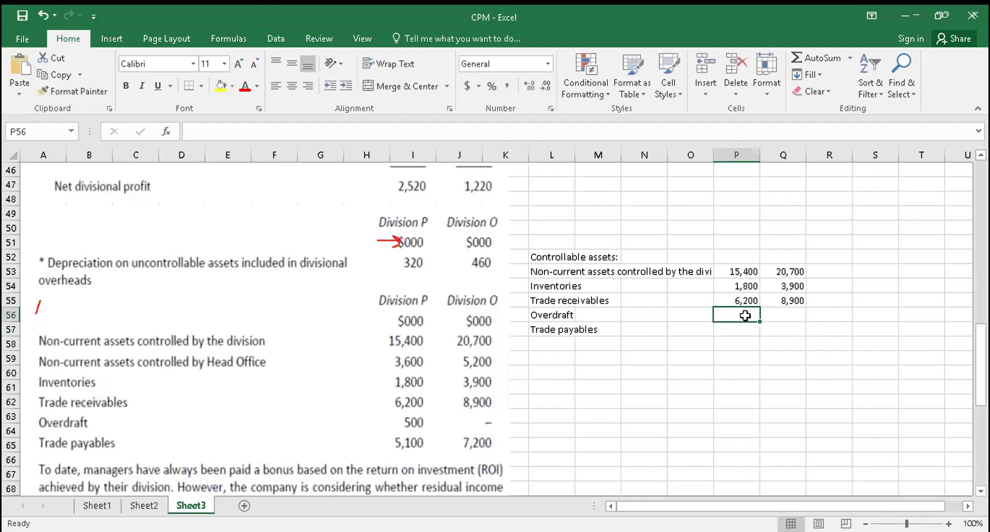
{"action": "type", "text": "-500"}
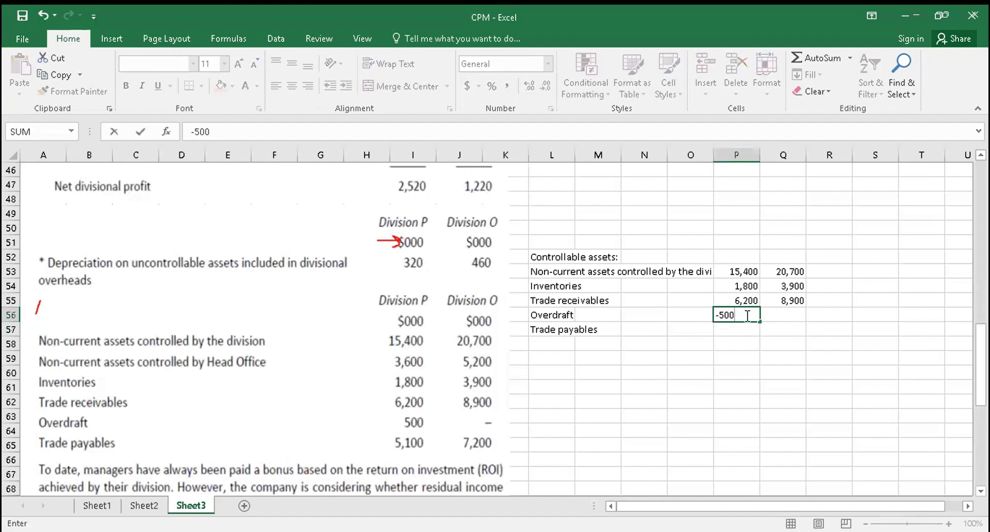
{"action": "key", "text": "Return"}
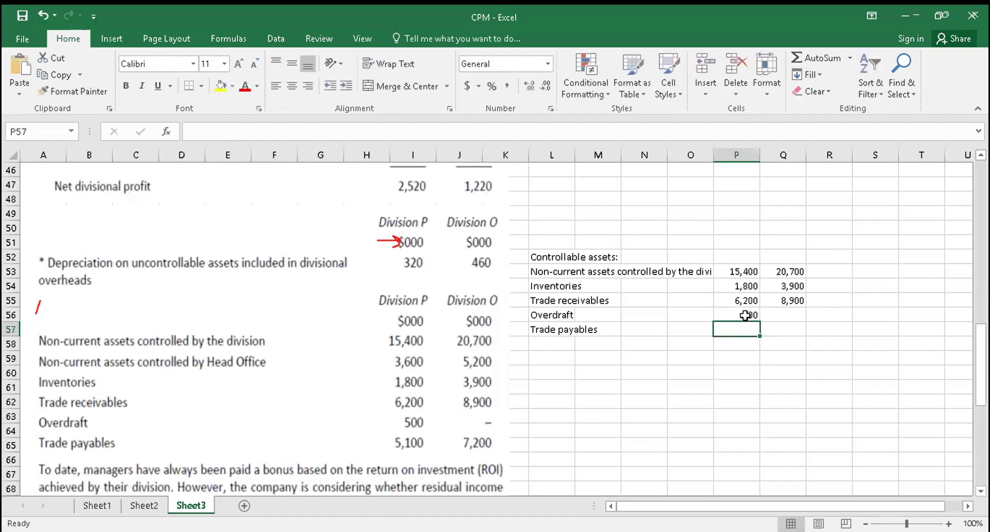
{"action": "type", "text": "-5100"}
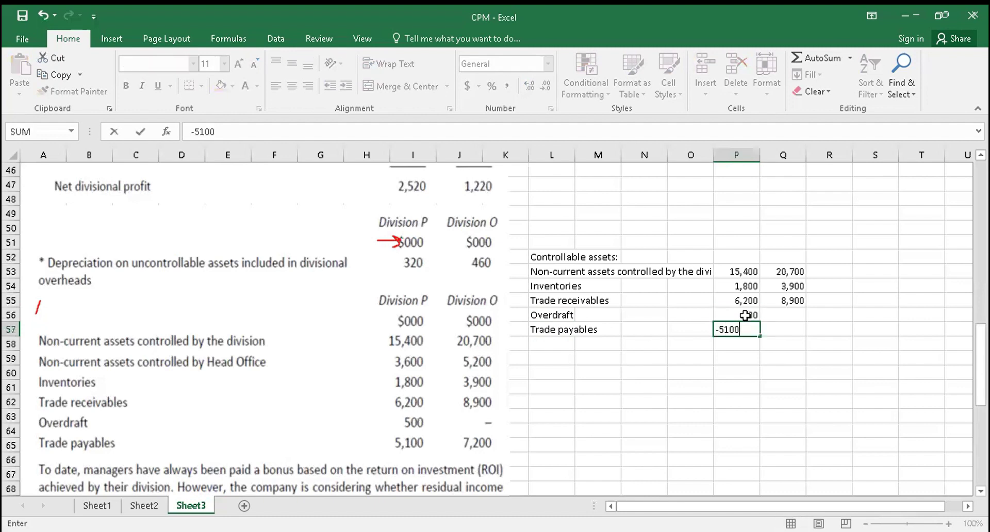
{"action": "key", "text": "Tab"}
{"action": "type", "text": "-"}
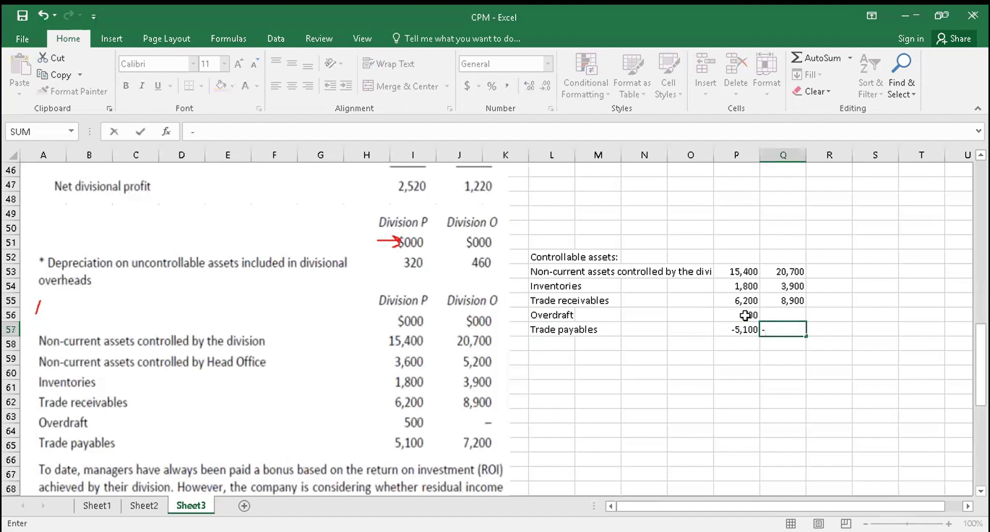
{"action": "type", "text": "7,200"}
{"action": "key", "text": "Return"}
- Sum both divisions' controllable assets in row 58, and move the whole block up so its heading sits in L41 below Controllable profit
{"action": "left_click_drag", "start_coordinate": [745, 269], "coordinate": [775, 338]}
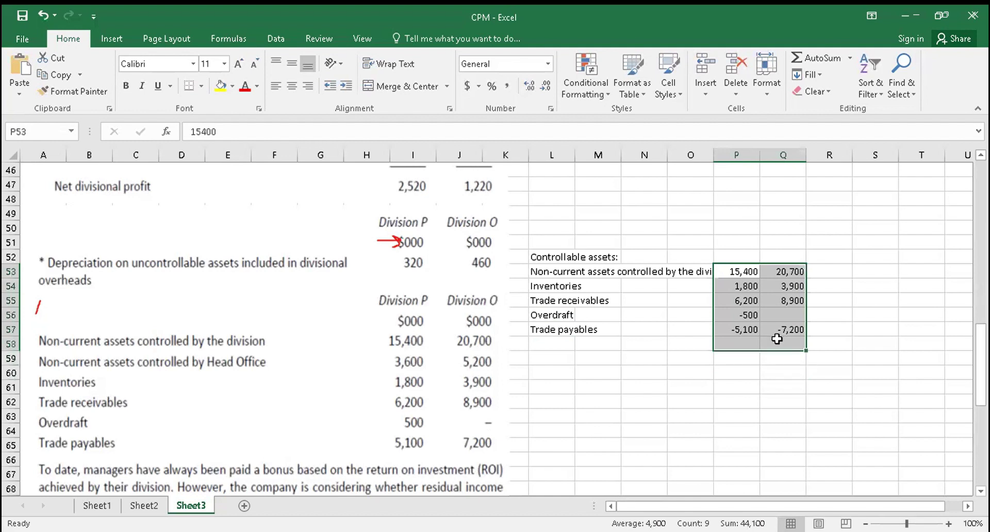
{"action": "left_click", "coordinate": [812, 59]}
{"action": "left_click", "coordinate": [562, 258]}
{"action": "left_click_drag", "start_coordinate": [562, 258], "coordinate": [772, 342]}
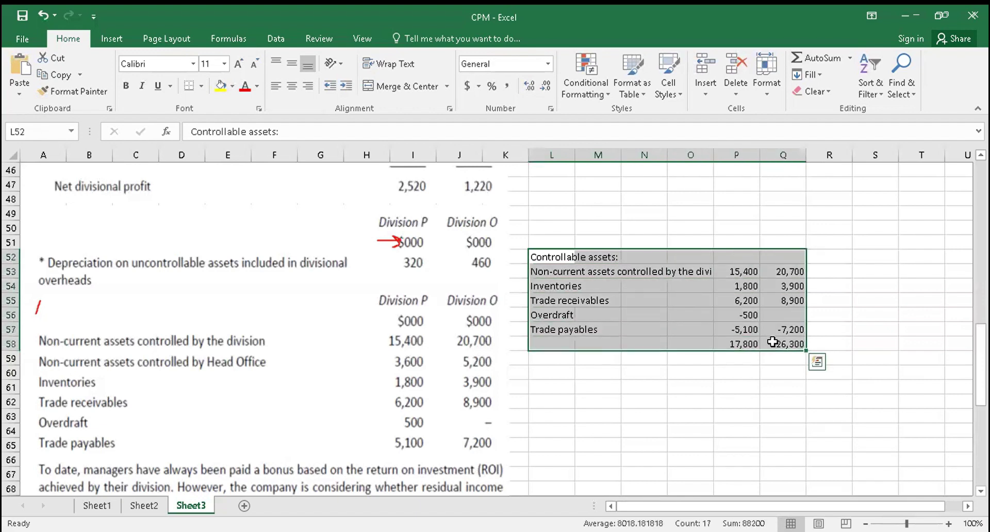
{"action": "mouse_move", "coordinate": [691, 251]}
{"action": "left_mouse_down"}
{"action": "mouse_move", "coordinate": [696, 158]}
{"action": "mouse_move", "coordinate": [684, 279]}
{"action": "mouse_move", "coordinate": [669, 255]}
{"action": "mouse_move", "coordinate": [688, 240]}
{"action": "left_mouse_up"}
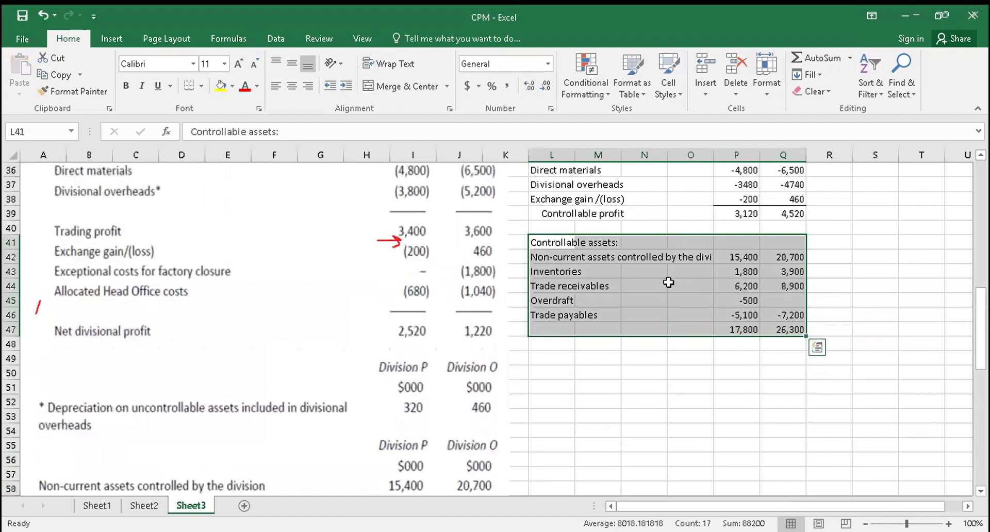
- Label the controllable assets total row "Controllable investment" in L47, indented like the Controllable profit label
{"action": "left_click", "coordinate": [561, 329]}
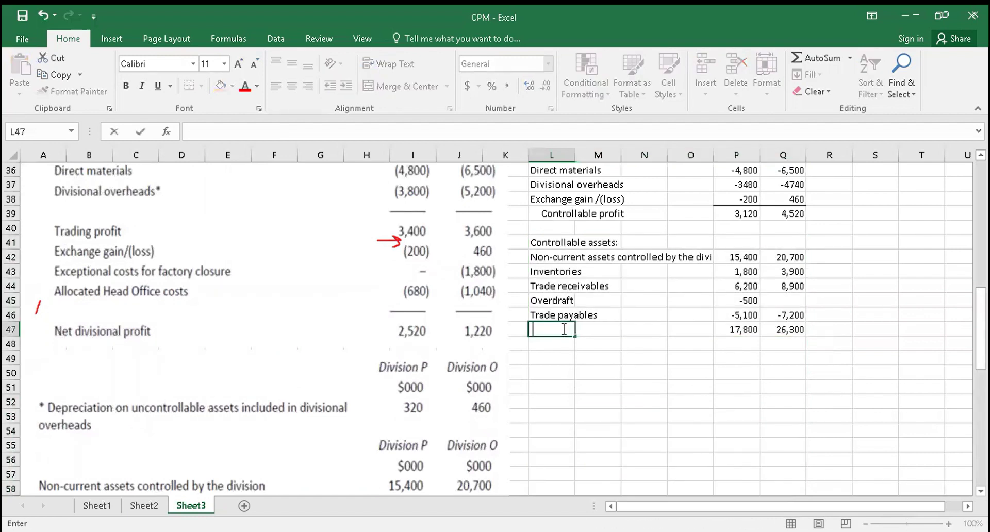
{"action": "type", "text": "Controllable investment"}
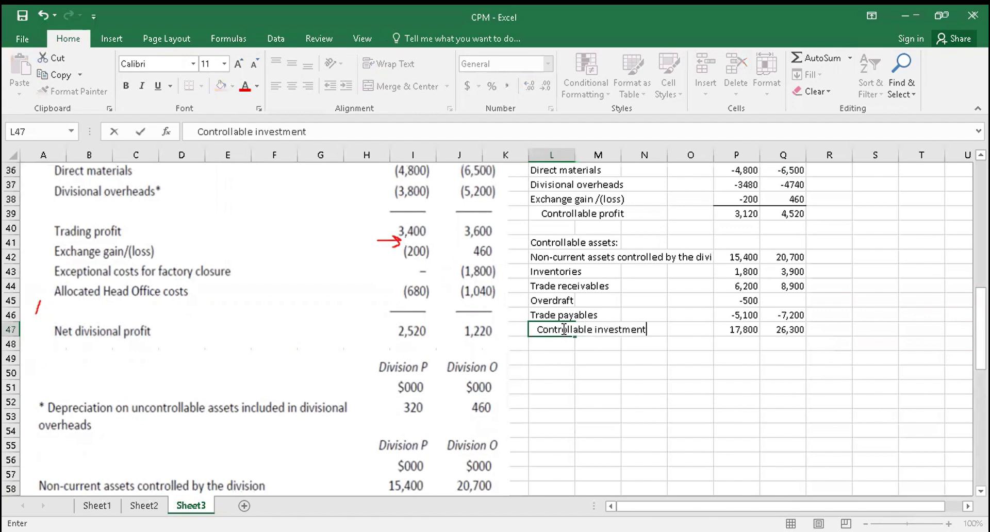
{"action": "key", "text": "Return"}
- Label L49 "ROI" and calculate Division P's return in P49 as controllable profit over controllable investment, =P39/P47
{"action": "key", "text": "Return"}
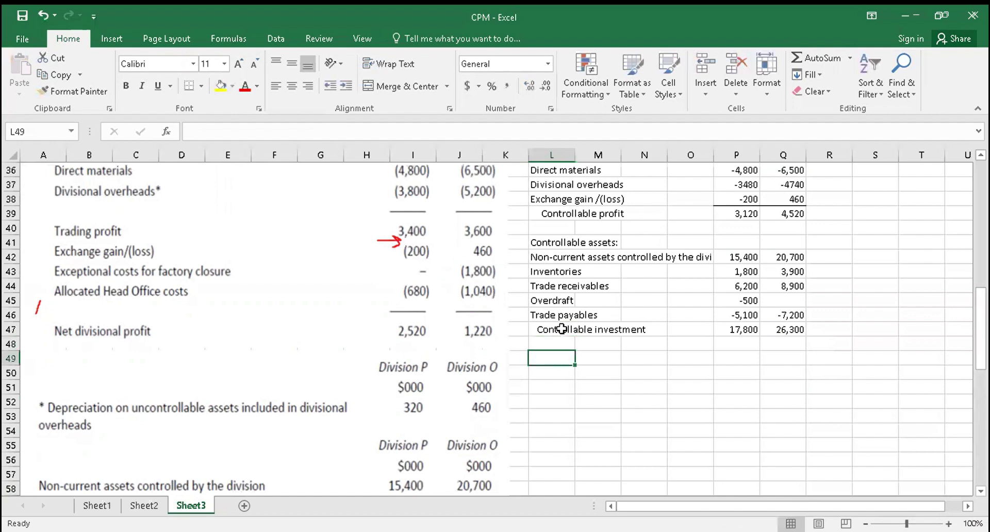
{"action": "type", "text": "ROI"}
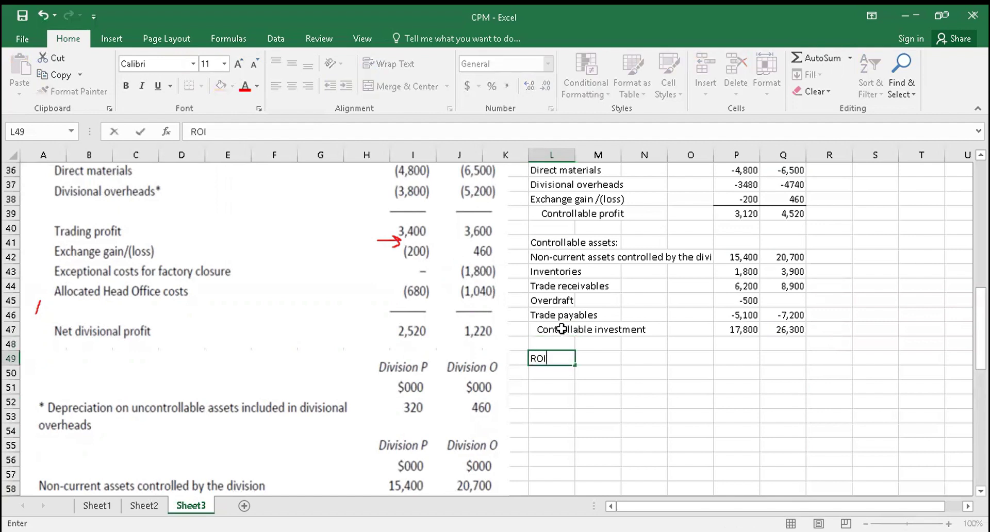
{"action": "key", "text": "Right"}
{"action": "key", "text": "Right"}
{"action": "key", "text": "Right"}
{"action": "key", "text": "Right"}
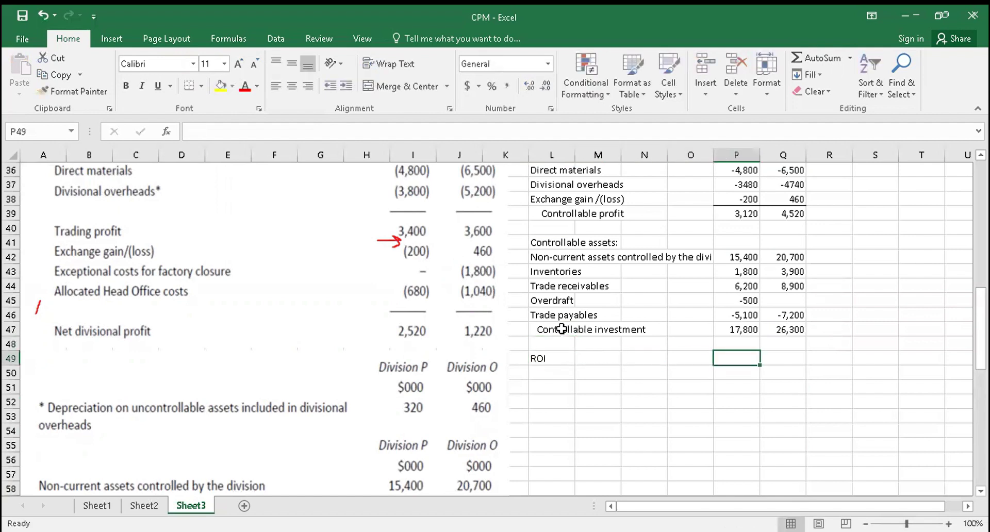
{"action": "type", "text": "="}
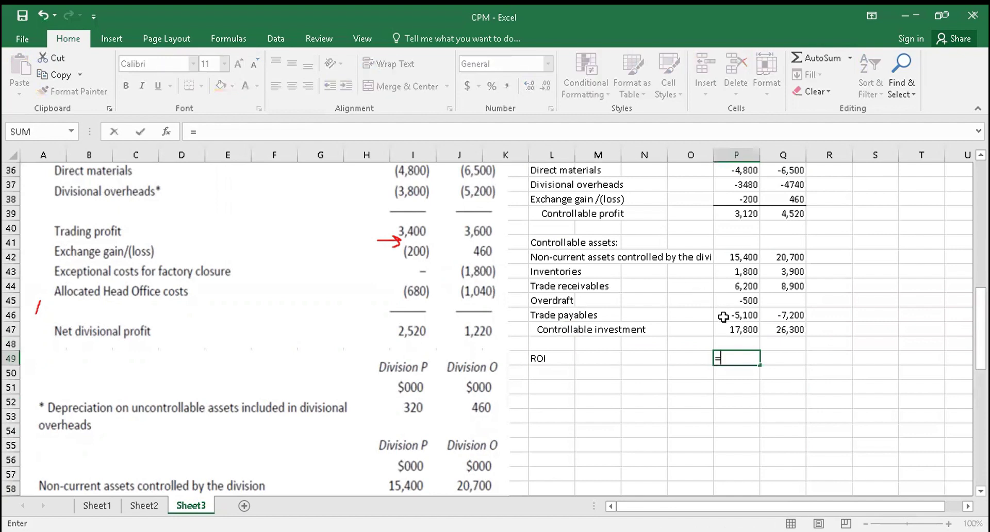
{"action": "left_click", "coordinate": [733, 212]}
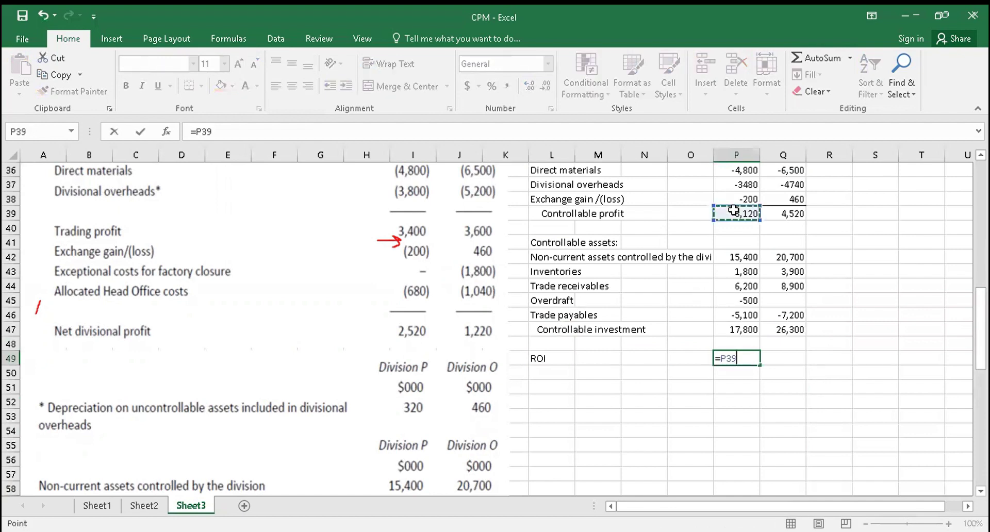
{"action": "type", "text": "/"}
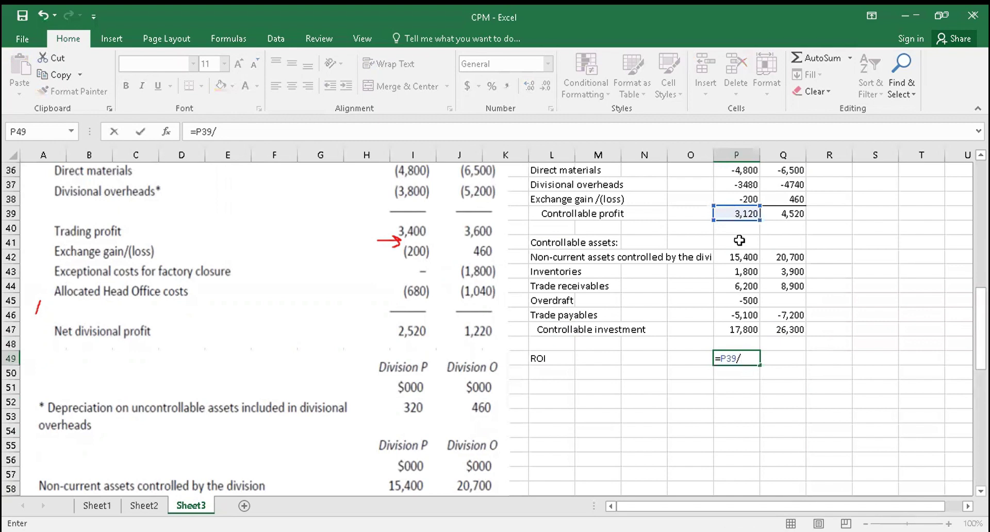
{"action": "left_click", "coordinate": [736, 330]}
{"action": "key", "text": "Return"}
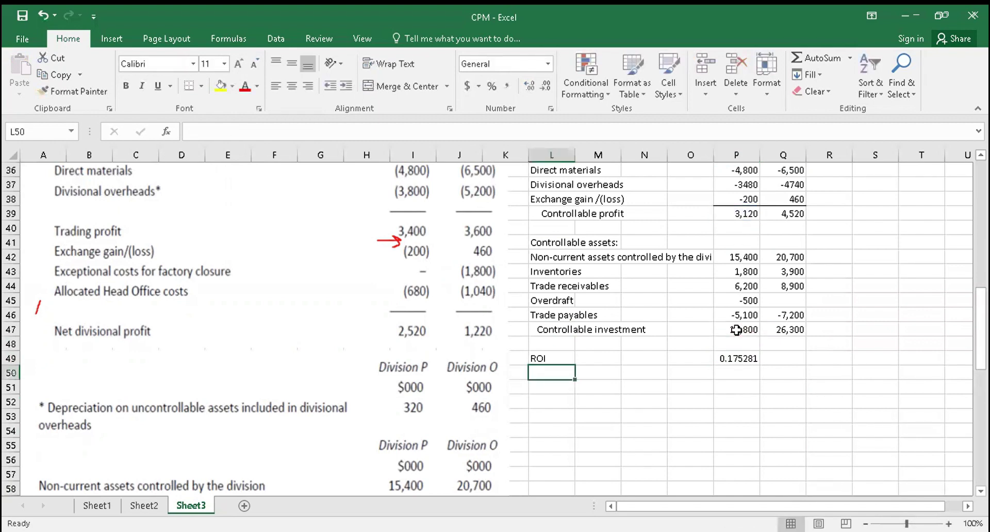
- Copy the ROI formula from P49 to Q49 and format both cells as percentages with two decimal places
{"action": "left_click", "coordinate": [752, 359]}
{"action": "left_click_drag", "start_coordinate": [761, 367], "coordinate": [794, 366]}
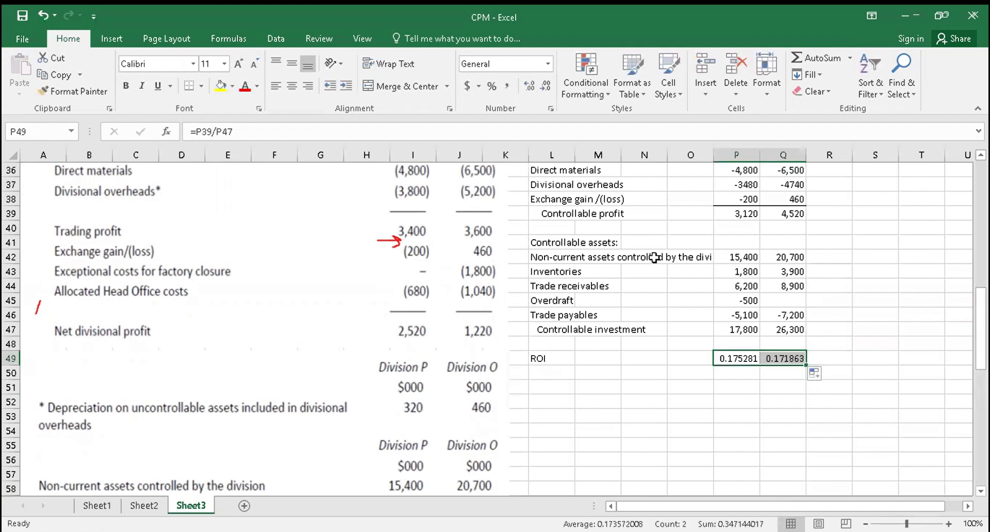
{"action": "left_click", "coordinate": [496, 90]}
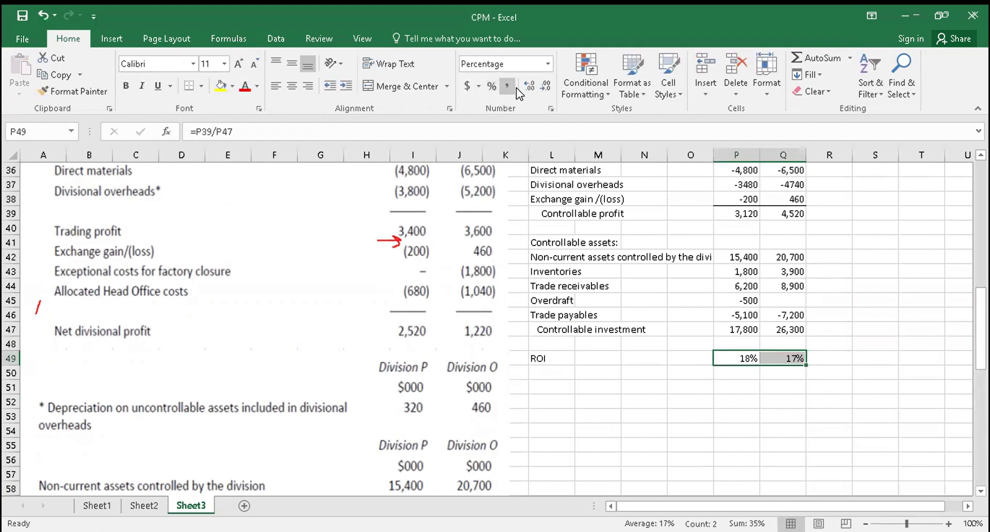
{"action": "left_click", "coordinate": [527, 87]}
{"action": "left_click", "coordinate": [528, 86]}
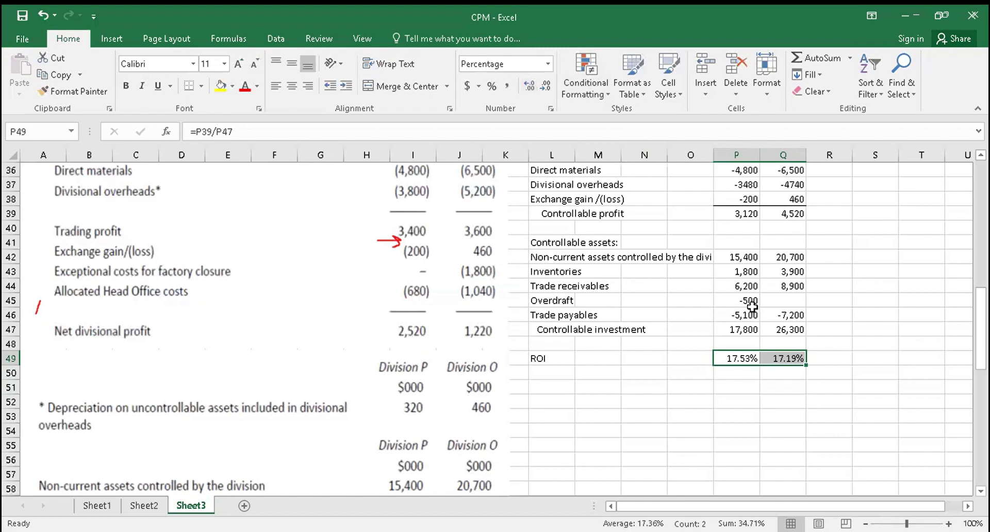
- Add bottom borders below P46:Q46, the controllable investment totals in P47:Q47 and the controllable profit totals in P39:Q39
{"action": "left_click_drag", "start_coordinate": [747, 315], "coordinate": [774, 320]}
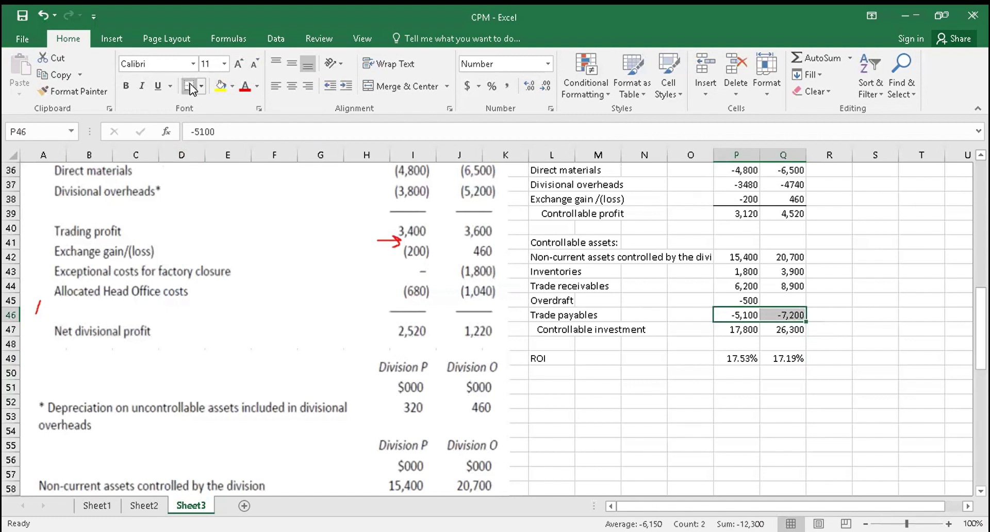
{"action": "left_click_drag", "start_coordinate": [727, 326], "coordinate": [774, 330]}
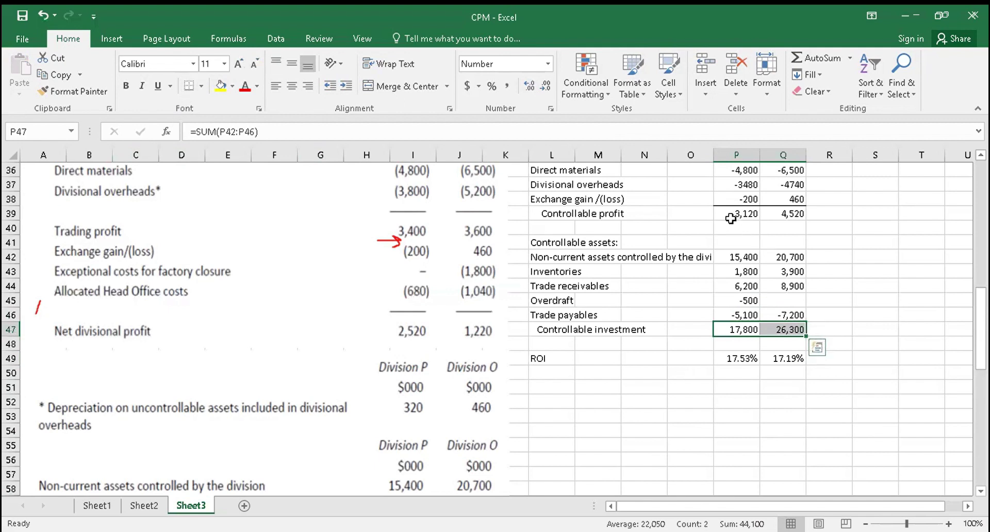
{"action": "left_click_drag", "start_coordinate": [730, 219], "coordinate": [776, 213]}
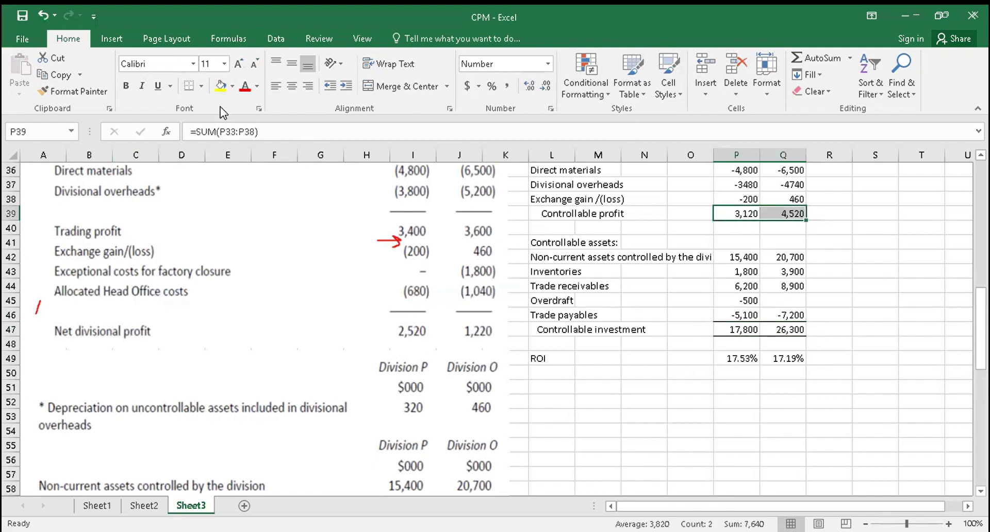
{"action": "left_click", "coordinate": [194, 86]}
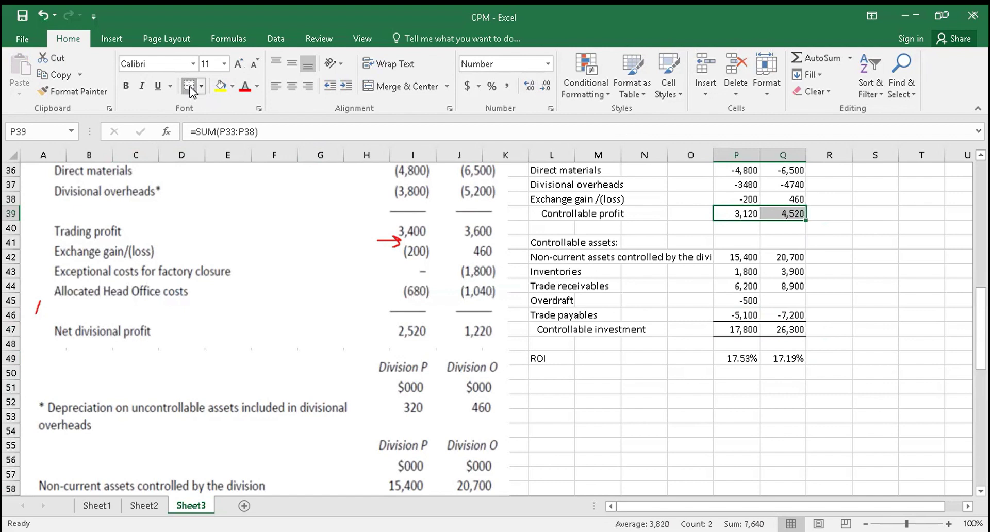
{"action": "left_click", "coordinate": [739, 401]}
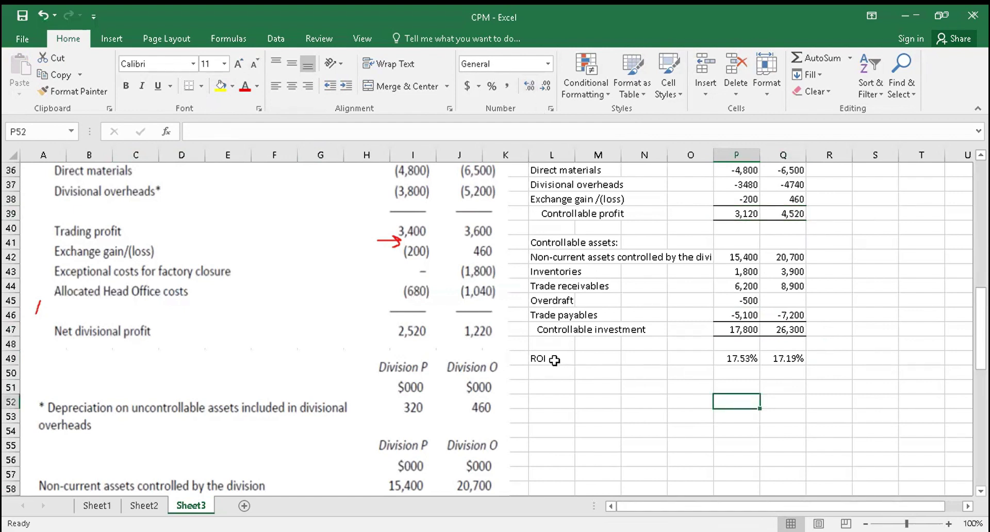
- Make the ROI row bold from L49 to Q49
{"action": "key", "text": "alt+Tab"}
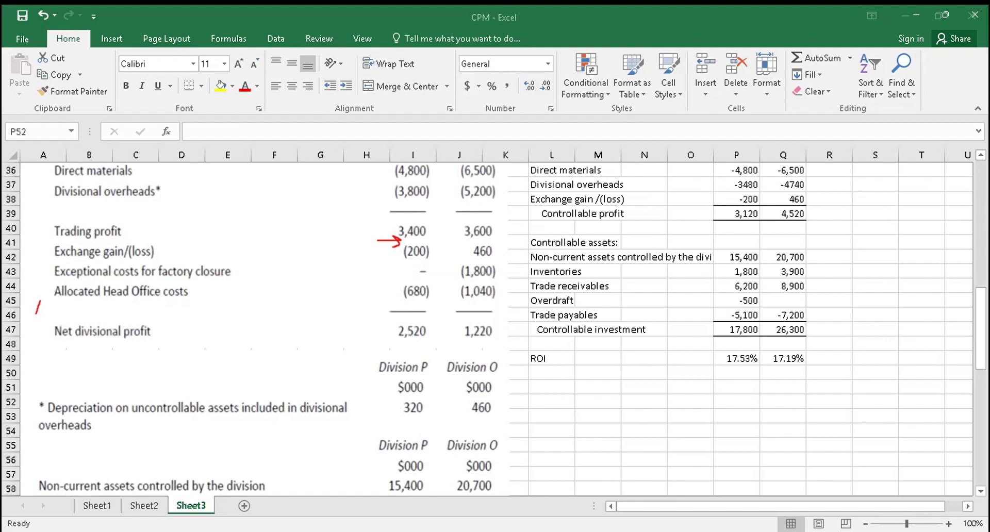
{"action": "left_click_drag", "start_coordinate": [539, 358], "coordinate": [789, 360]}
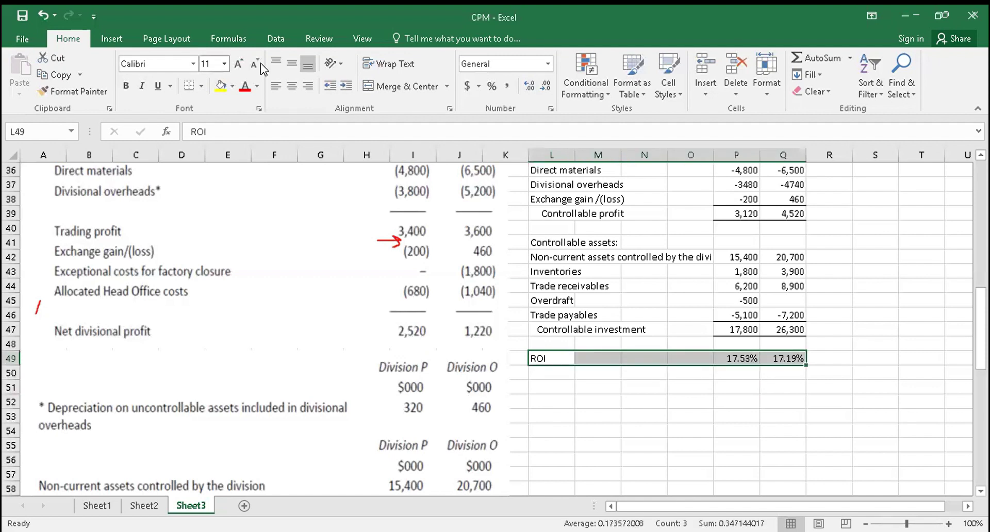
{"action": "left_click", "coordinate": [127, 85]}
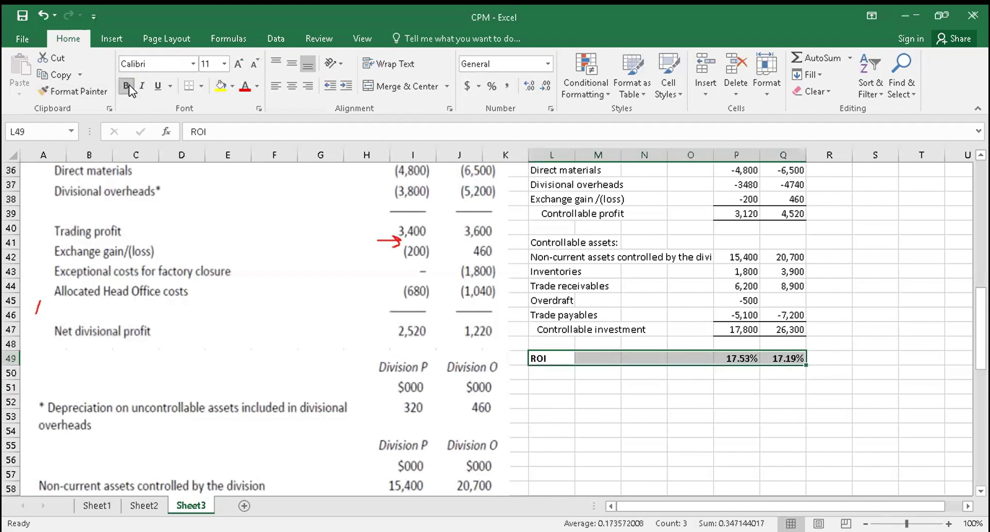
{"action": "left_click", "coordinate": [687, 442]}
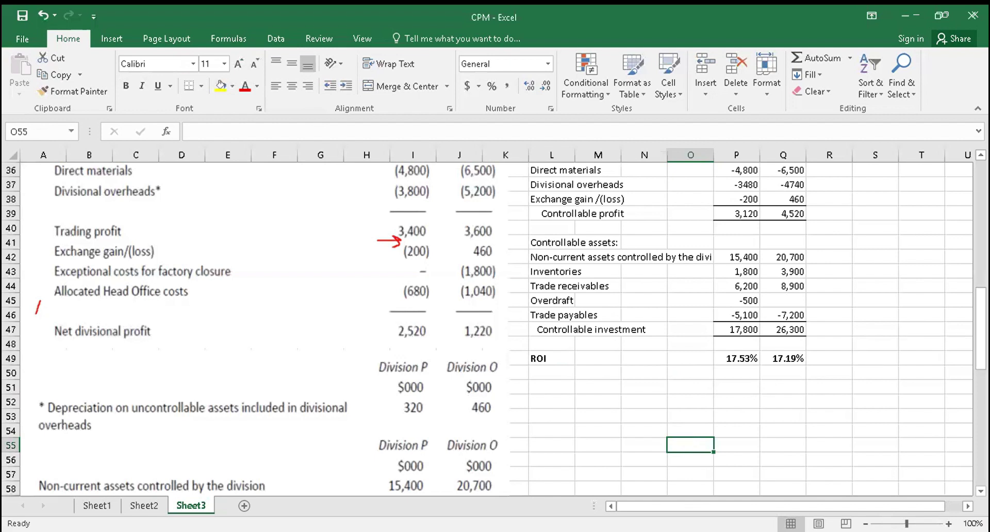
- Review the question's requirements and the ROI working, and return to the scenario text on the divisional managers' responsibilities
{"action": "left_click_drag", "start_coordinate": [980, 329], "coordinate": [980, 419]}
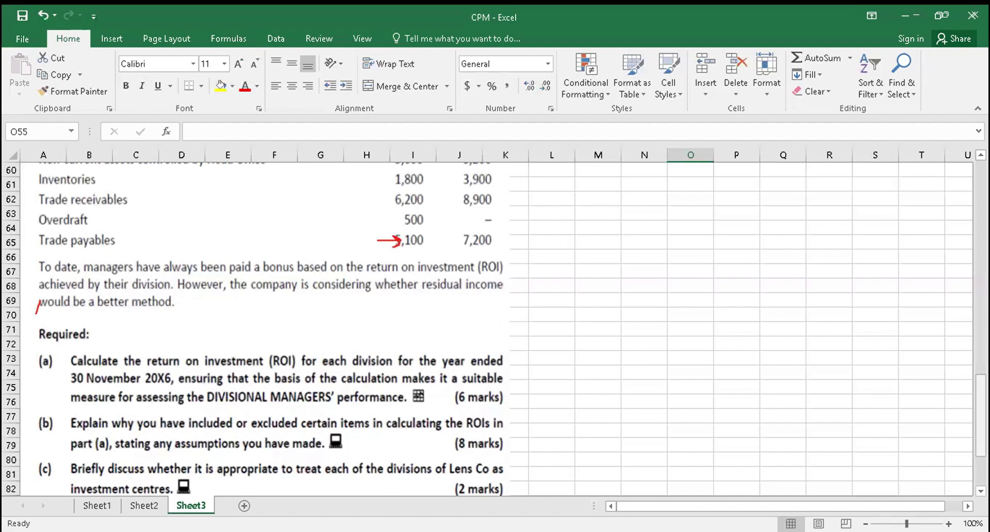
{"action": "left_click_drag", "start_coordinate": [979, 415], "coordinate": [980, 296]}
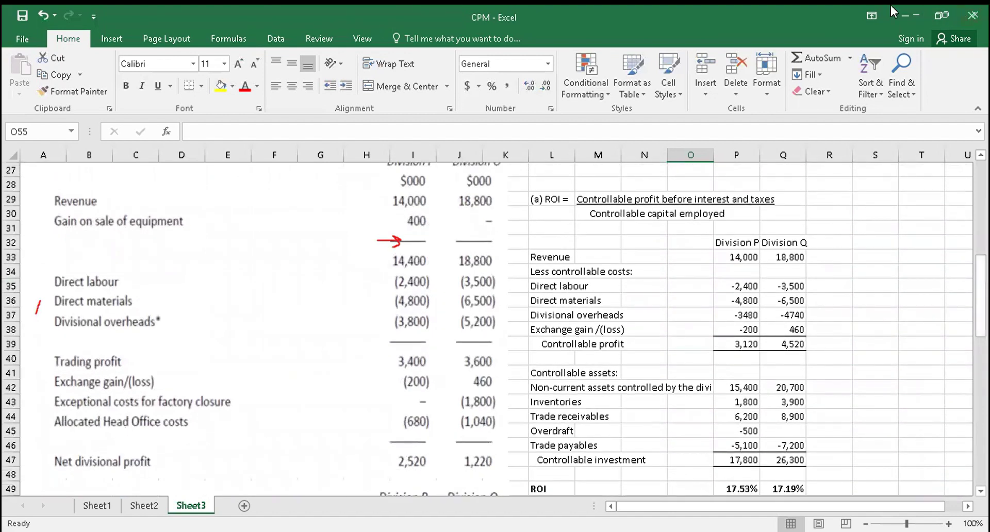
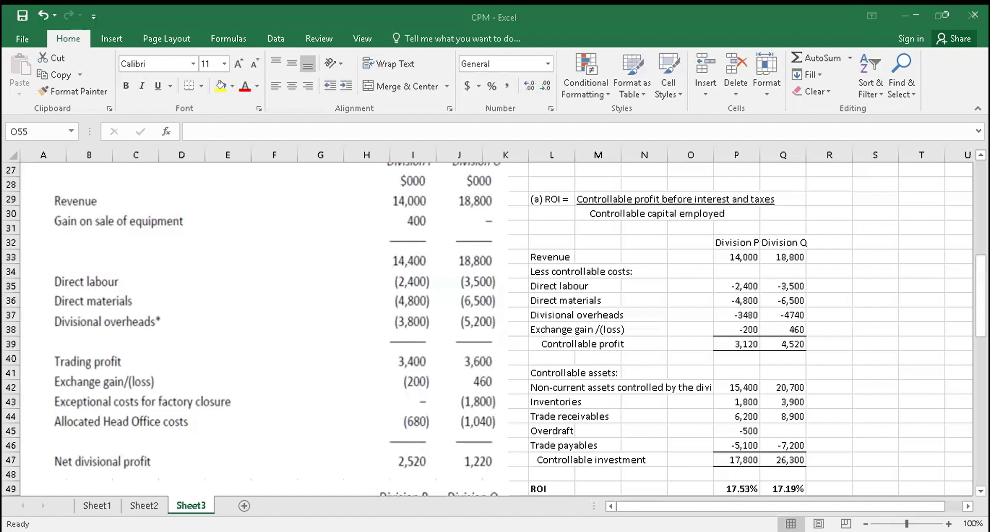
{"action": "key", "text": "alt+Tab"}
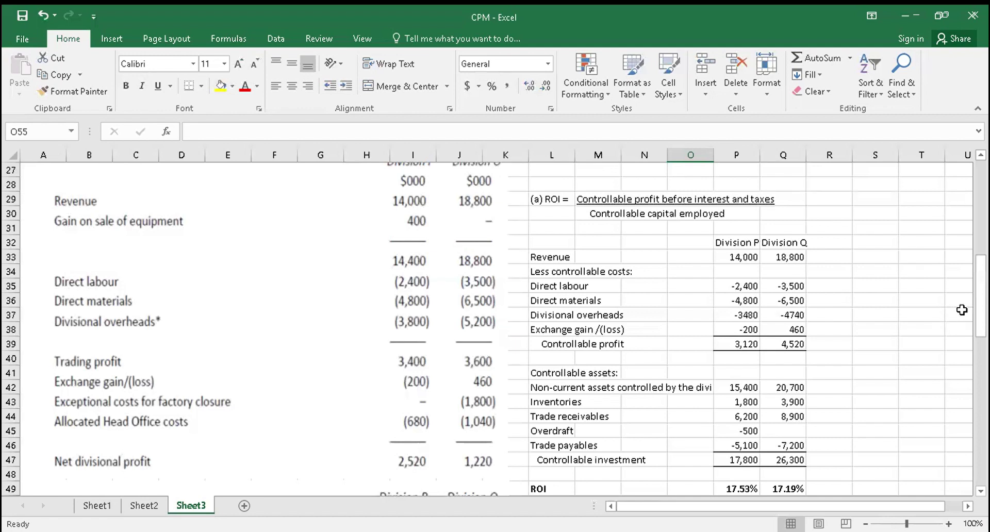
{"action": "left_click_drag", "start_coordinate": [980, 304], "coordinate": [980, 235]}
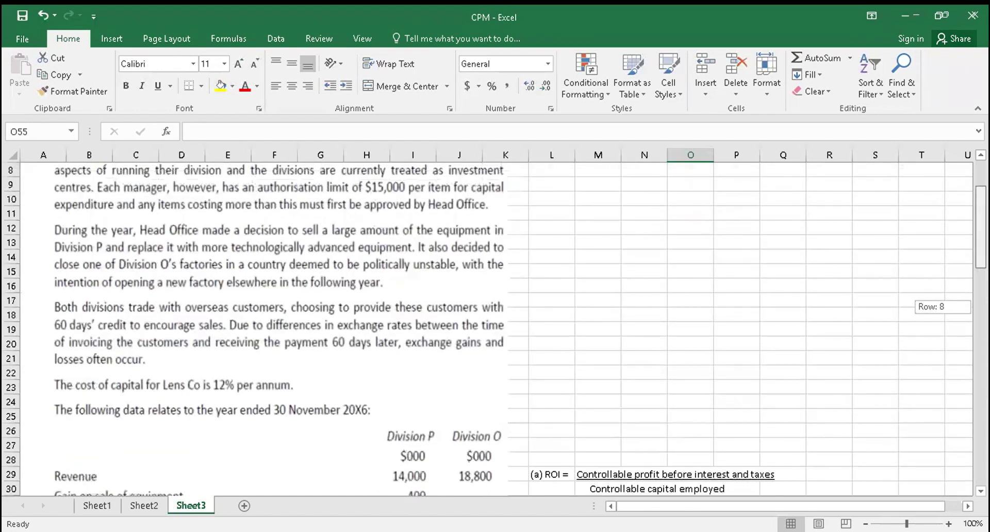
{"action": "left_click_drag", "start_coordinate": [980, 234], "coordinate": [981, 234]}
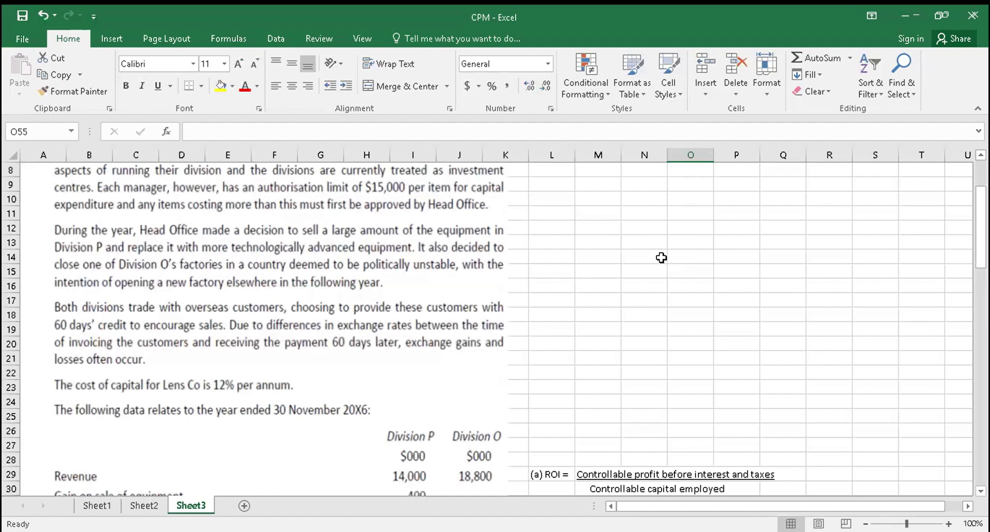
- Examine the profit and asset data beside the ROI working, and read requirements (a) to (d) of the question
{"action": "key", "text": "Down"}
{"action": "key", "text": "Down"}
{"action": "key", "text": "Down"}
{"action": "key", "text": "Down"}
{"action": "key", "text": "Down"}
{"action": "key", "text": "Down"}
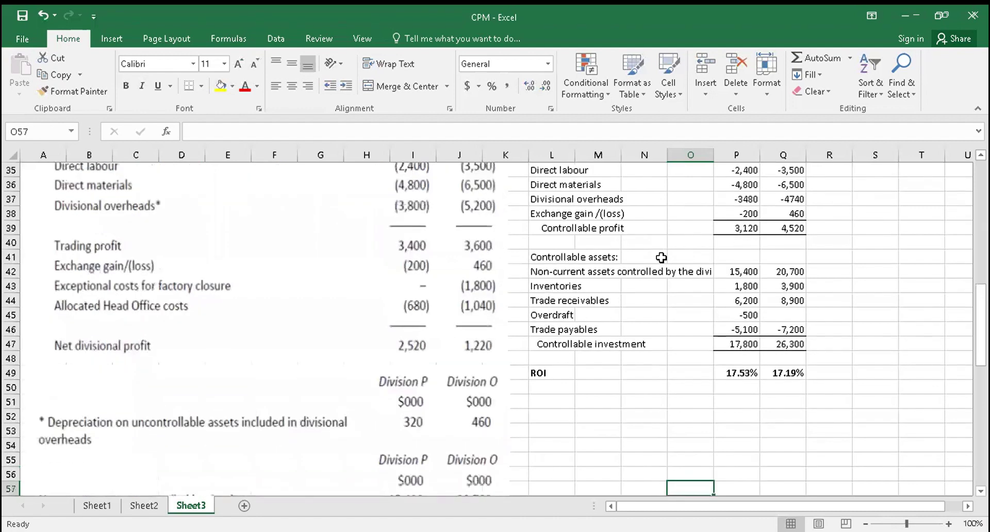
{"action": "key", "text": "Down"}
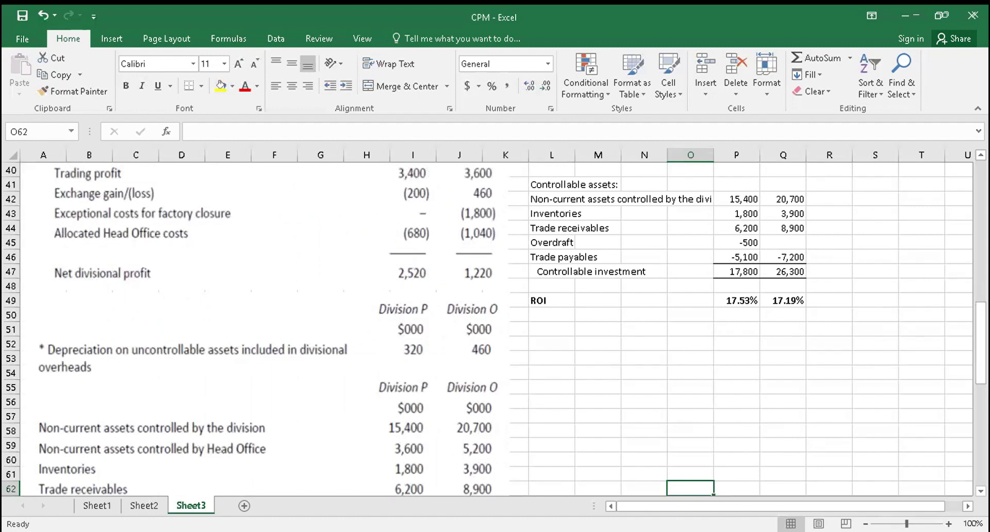
{"action": "left_click", "coordinate": [980, 490]}
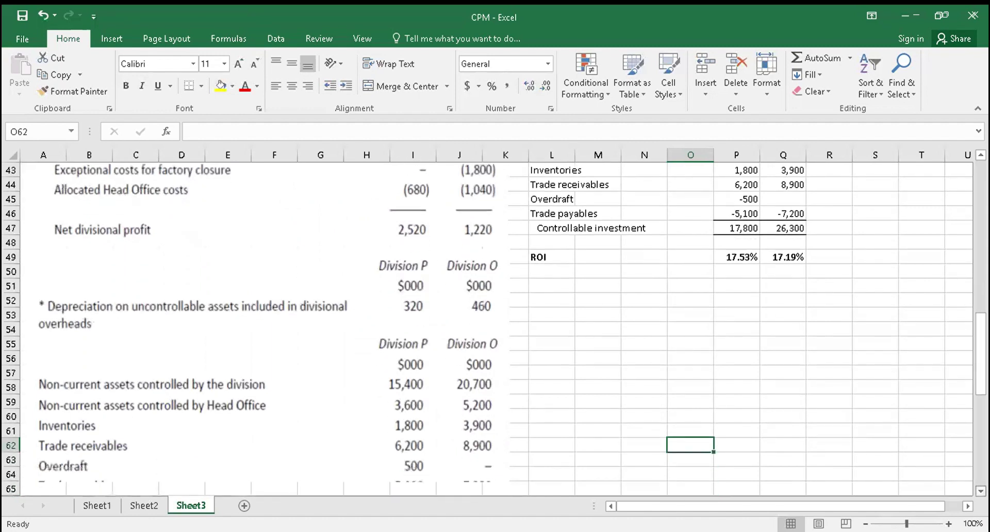
{"action": "scroll", "coordinate": [495, 330], "scroll_direction": "down", "scroll_amount": 4}
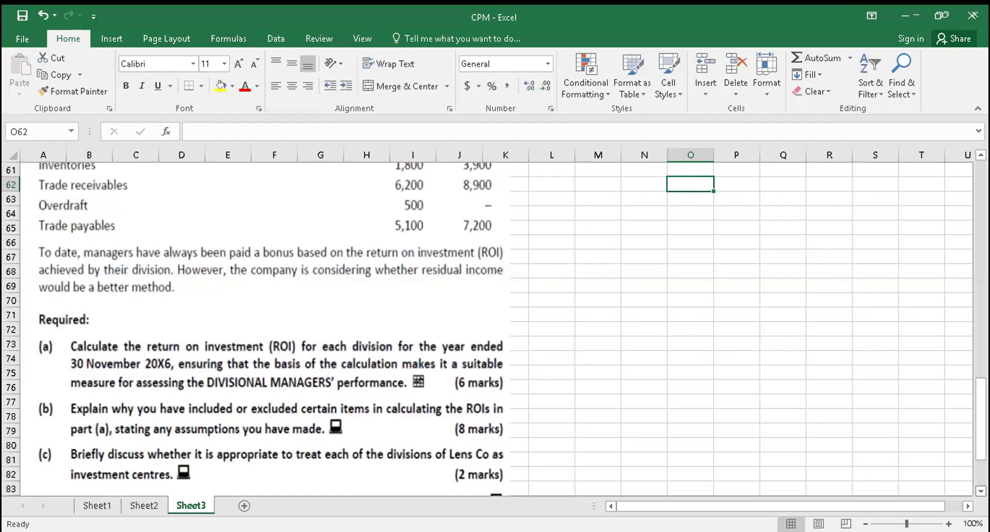
{"action": "scroll", "coordinate": [494, 328], "scroll_direction": "down", "scroll_amount": 3}
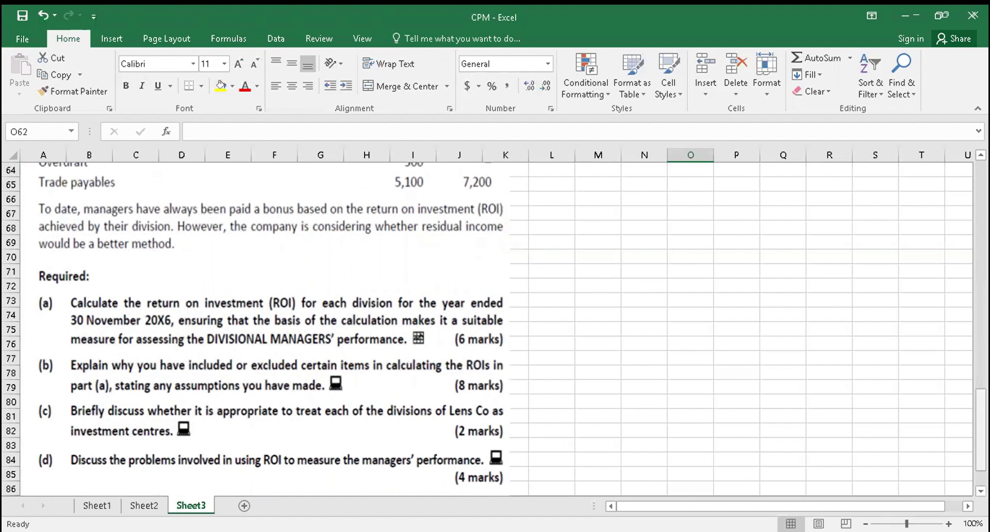
- Reread the Lens Co scenario from its opening paragraphs through the divisional data and down to the requirements
{"action": "left_click_drag", "start_coordinate": [980, 430], "coordinate": [980, 212]}
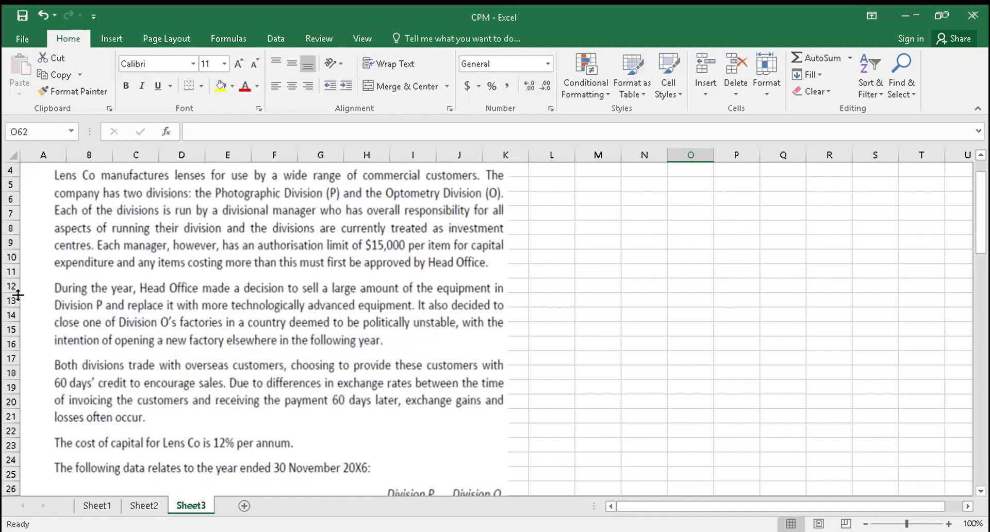
{"action": "mouse_move", "coordinate": [946, 280]}
{"action": "mouse_move", "coordinate": [796, 367]}
{"action": "key", "text": "Return"}
{"action": "key", "text": "Return"}
{"action": "key", "text": "Return"}
{"action": "key", "text": "Return"}
{"action": "key", "text": "Return"}
{"action": "key", "text": "Return"}
{"action": "key", "text": "Return"}
{"action": "key", "text": "Return"}
{"action": "key", "text": "Return"}
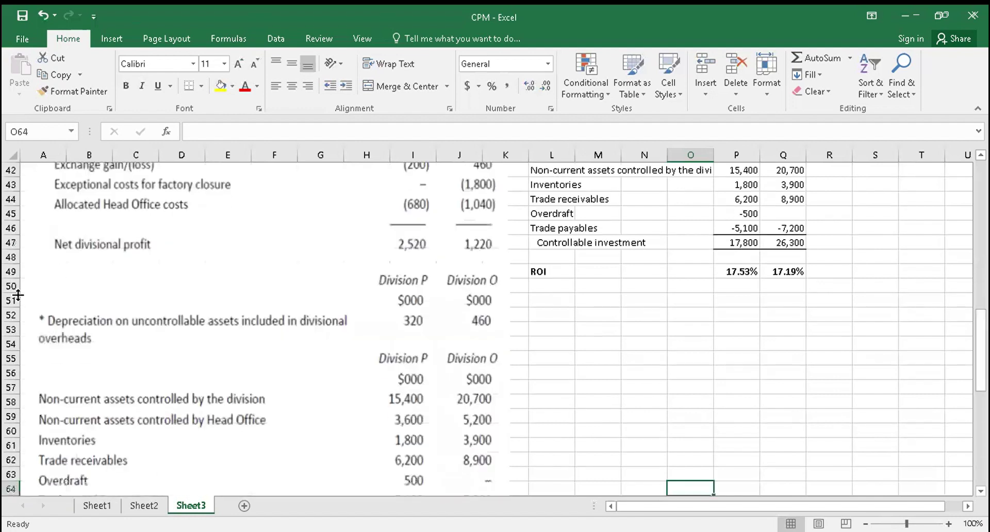
{"action": "key", "text": "Return"}
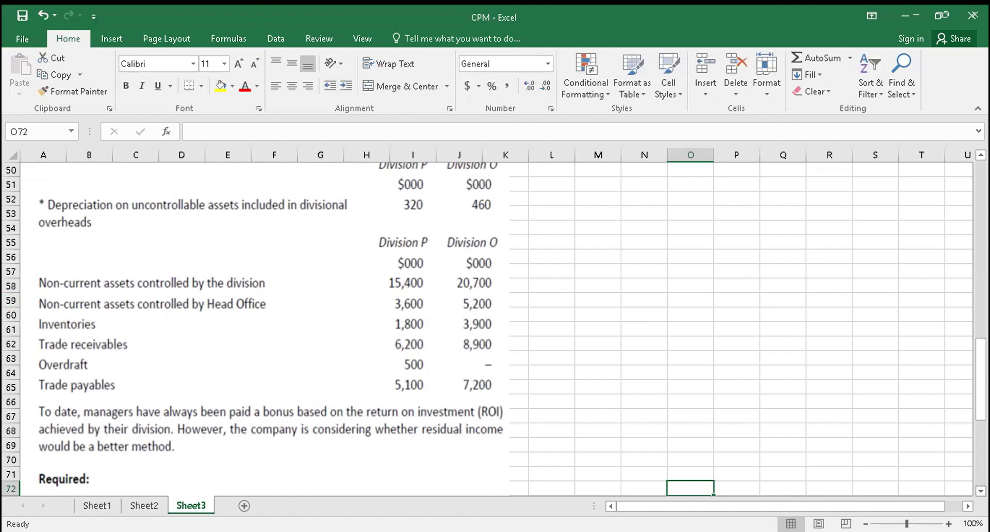
{"action": "scroll", "coordinate": [494, 330], "scroll_direction": "down", "scroll_amount": 4}
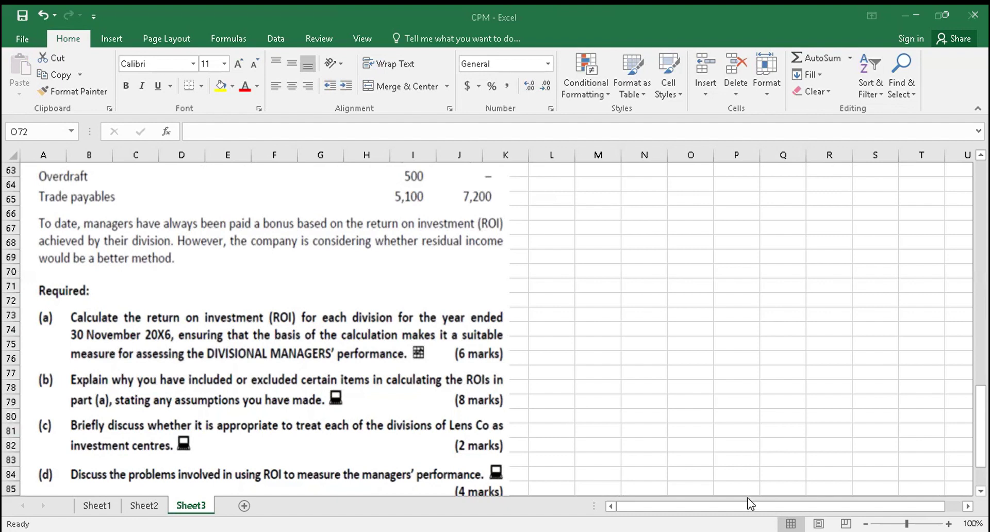
- Return to the start of the Lens Co question and examine the background on Head Office decisions and exchange differences
{"action": "key", "text": "Up"}
{"action": "key", "text": "Up"}
{"action": "key", "text": "Up"}
{"action": "key", "text": "Up"}
{"action": "key", "text": "Up"}
{"action": "key", "text": "Up"}
{"action": "key", "text": "Up"}
{"action": "key", "text": "Up"}
{"action": "key", "text": "Up"}
{"action": "key", "text": "Up"}
{"action": "key", "text": "Up"}
{"action": "key", "text": "Up"}
{"action": "key", "text": "Up"}
{"action": "key", "text": "Up"}
{"action": "key", "text": "Up"}
{"action": "key", "text": "Up"}
{"action": "key", "text": "Up"}
{"action": "key", "text": "Up"}
{"action": "key", "text": "Up"}
{"action": "key", "text": "Up"}
{"action": "key", "text": "Up"}
{"action": "key", "text": "Up"}
{"action": "key", "text": "Up"}
{"action": "key", "text": "Up"}
{"action": "key", "text": "Up"}
{"action": "key", "text": "Up"}
{"action": "key", "text": "Up"}
{"action": "key", "text": "Up"}
{"action": "key", "text": "Up"}
{"action": "key", "text": "Up"}
{"action": "key", "text": "Up"}
{"action": "key", "text": "Up"}
{"action": "key", "text": "Up"}
{"action": "key", "text": "Up"}
{"action": "key", "text": "Up"}
{"action": "key", "text": "Up"}
{"action": "key", "text": "Up"}
{"action": "key", "text": "Up"}
{"action": "key", "text": "Up"}
{"action": "key", "text": "Up"}
{"action": "key", "text": "Up"}
{"action": "key", "text": "Up"}
{"action": "key", "text": "Up"}
{"action": "key", "text": "Up"}
{"action": "key", "text": "Up"}
{"action": "key", "text": "Up"}
{"action": "key", "text": "Up"}
{"action": "key", "text": "Up"}
{"action": "key", "text": "Up"}
{"action": "key", "text": "Up"}
{"action": "key", "text": "Up"}
{"action": "key", "text": "Up"}
{"action": "key", "text": "Up"}
{"action": "key", "text": "Up"}
{"action": "key", "text": "Up"}
{"action": "key", "text": "Up"}
{"action": "key", "text": "Up"}
{"action": "key", "text": "Up"}
{"action": "key", "text": "Up"}
{"action": "key", "text": "Up"}
{"action": "key", "text": "Up"}
{"action": "key", "text": "Up"}
{"action": "key", "text": "Up"}
{"action": "key", "text": "Up"}
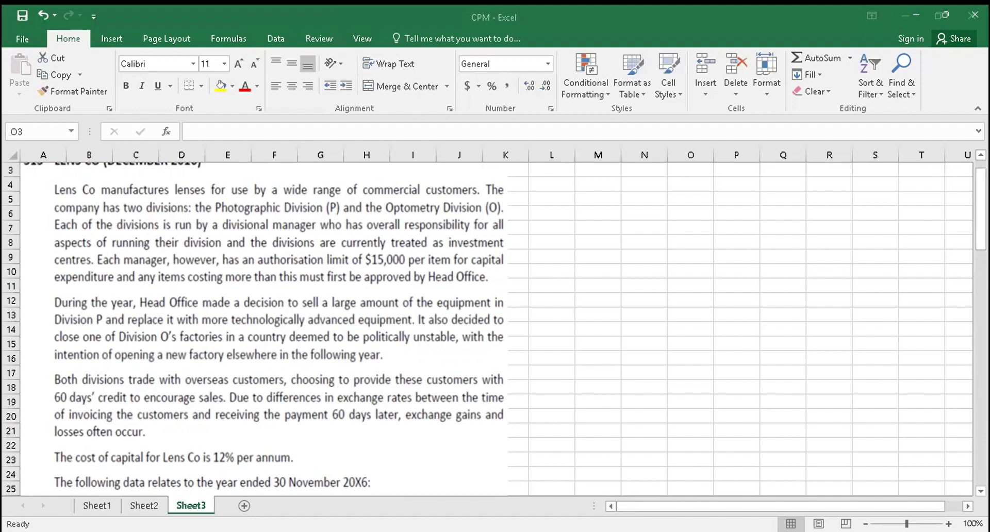
{"action": "left_click", "coordinate": [690, 169]}
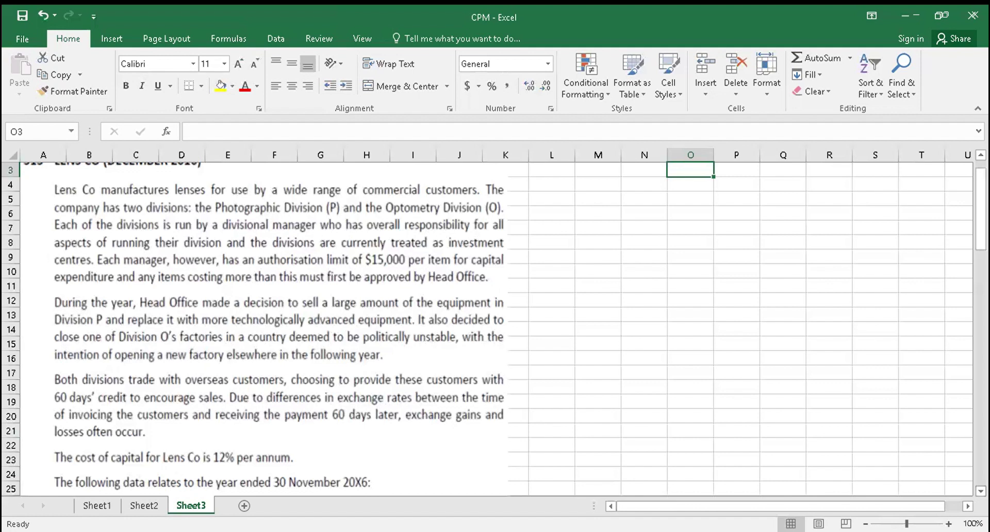
- Circle both divisions' figures for non-current assets controlled by Head Office in red, and erase the annotation
{"action": "scroll", "coordinate": [494, 327], "scroll_direction": "down", "scroll_amount": 5}
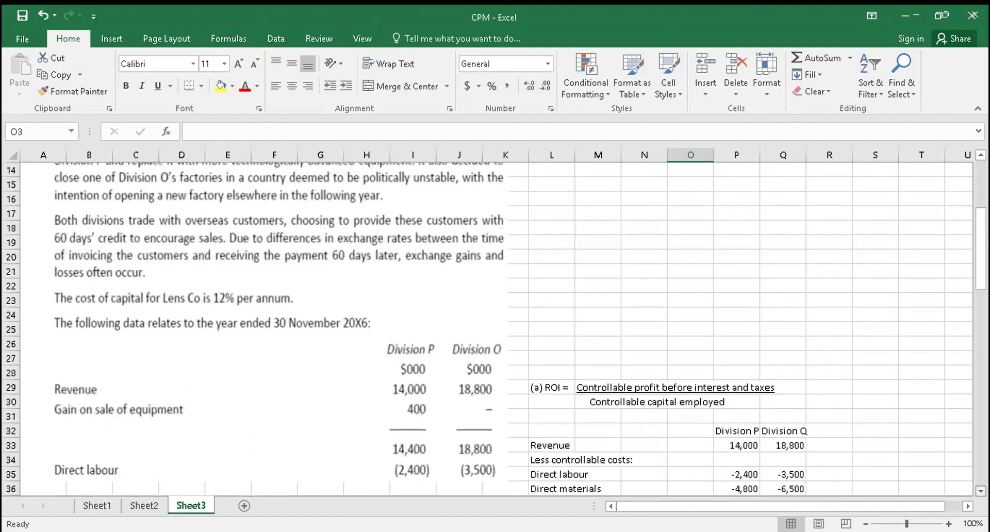
{"action": "scroll", "coordinate": [494, 327], "scroll_direction": "down", "scroll_amount": 7}
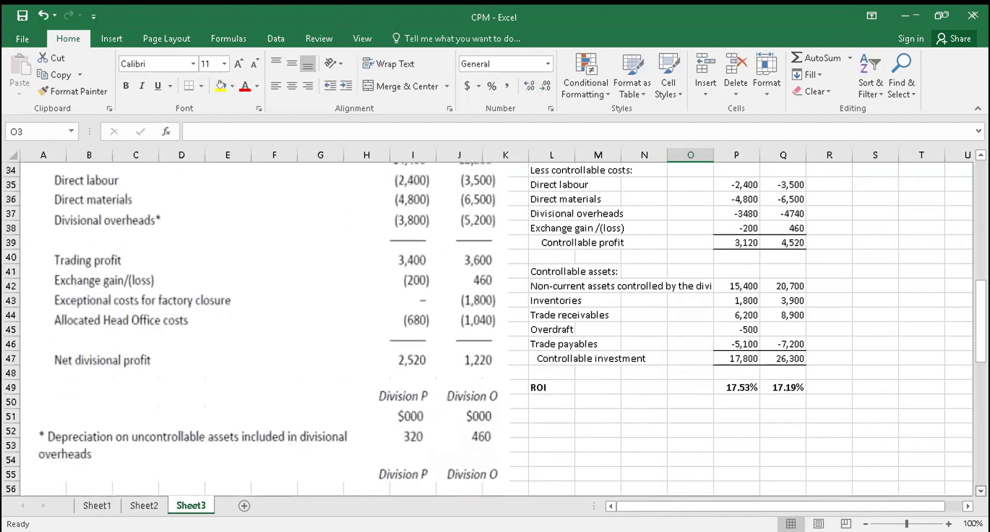
{"action": "scroll", "coordinate": [493, 326], "scroll_direction": "down", "scroll_amount": 4}
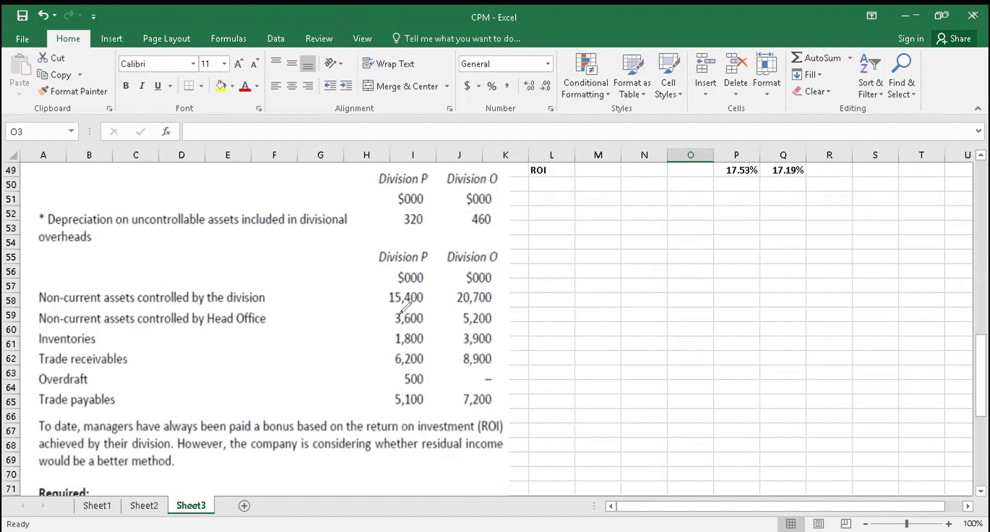
{"action": "key", "text": "ctrl+2"}
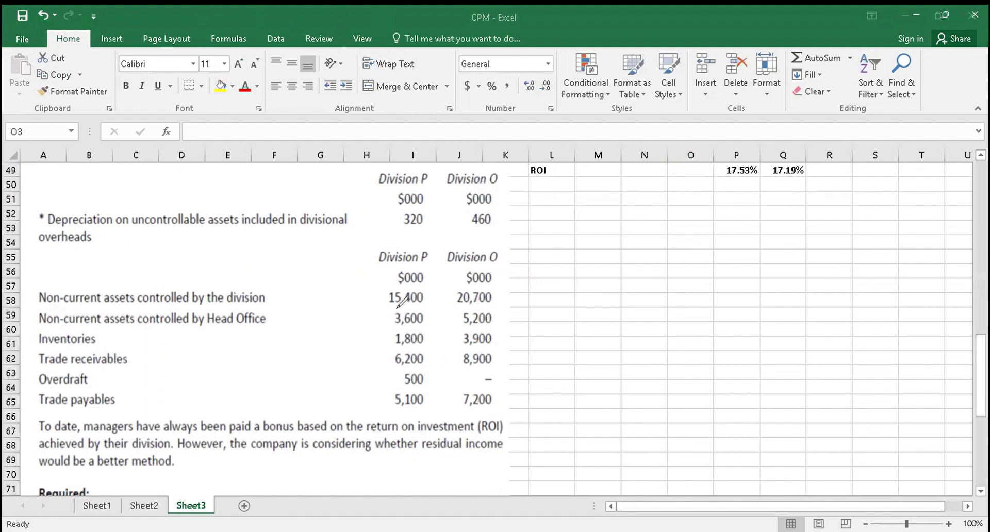
{"action": "mouse_move", "coordinate": [397, 310]}
{"action": "left_mouse_down"}
{"action": "mouse_move", "coordinate": [384, 318]}
{"action": "mouse_move", "coordinate": [434, 324]}
{"action": "left_mouse_up"}
{"action": "mouse_move", "coordinate": [433, 325]}
{"action": "left_mouse_down"}
{"action": "mouse_move", "coordinate": [497, 314]}
{"action": "mouse_move", "coordinate": [394, 307]}
{"action": "left_mouse_up"}
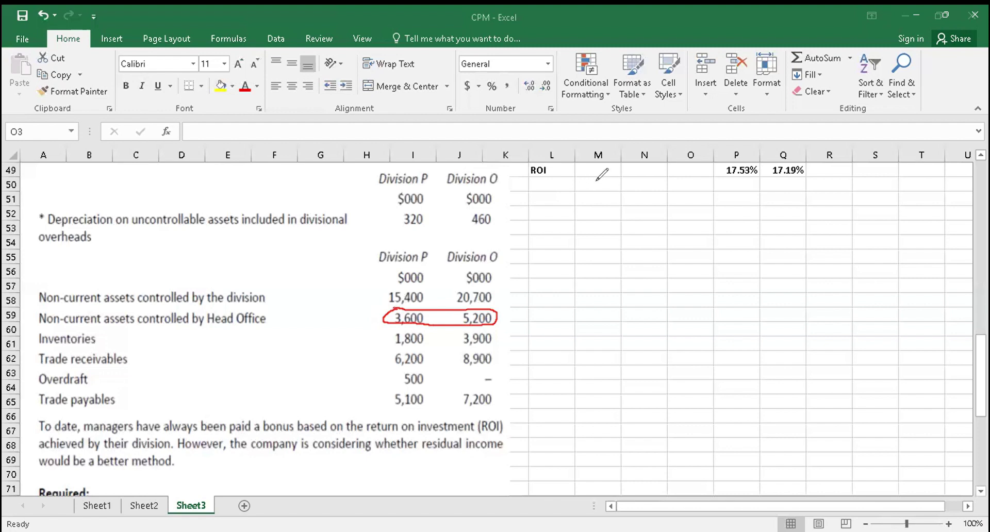
{"action": "key", "text": "e"}
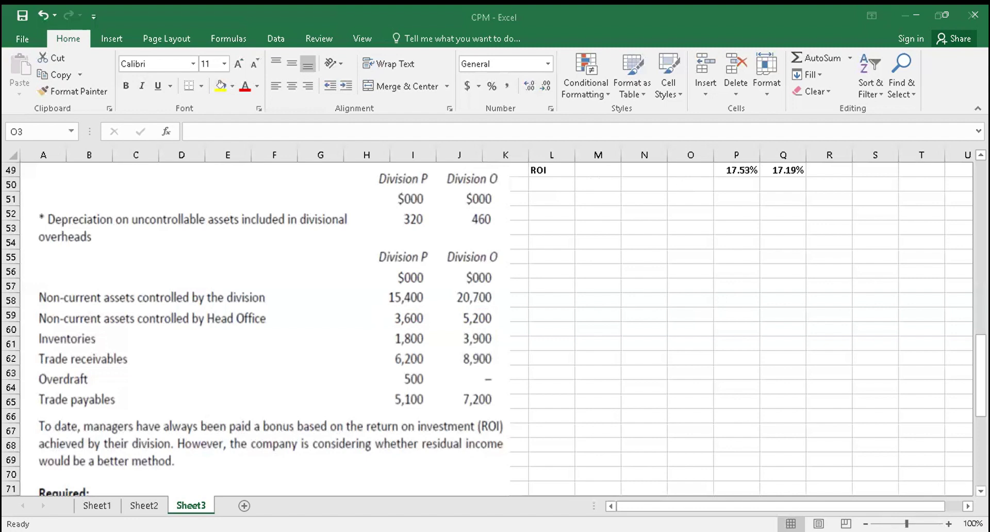
- Read the remaining requirements for parts (b) to (d), and switch to the PowerPoint slide on Return on Investment
{"action": "scroll", "coordinate": [258, 330], "scroll_direction": "down", "scroll_amount": 6}
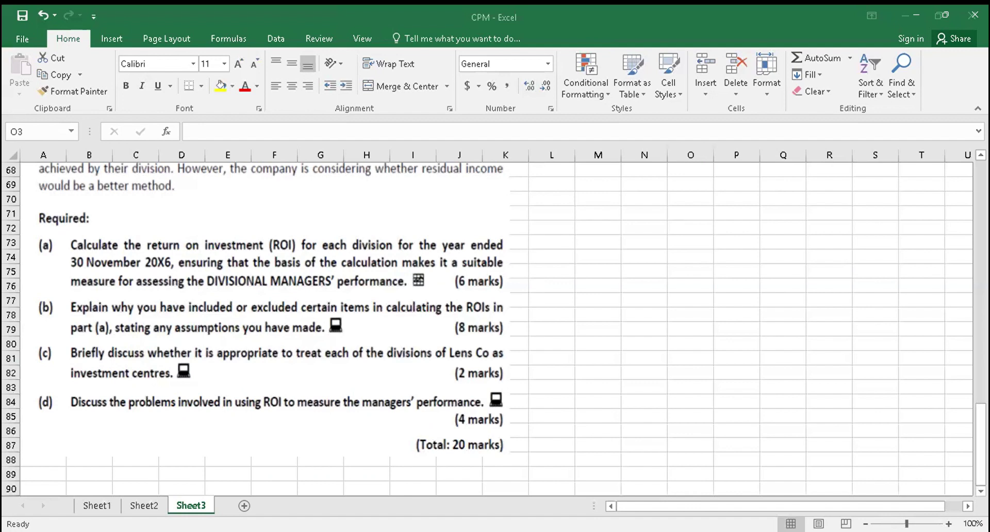
{"action": "key", "text": "alt+Tab"}
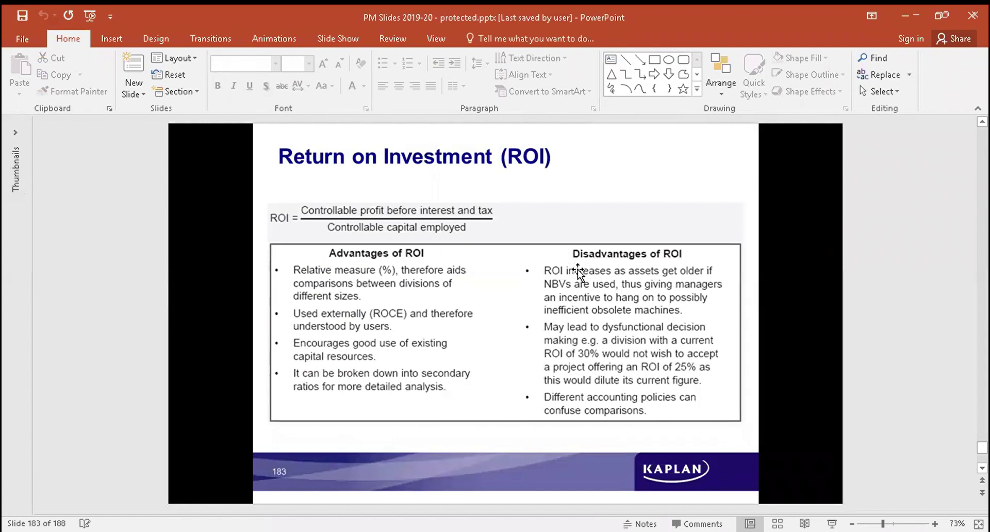